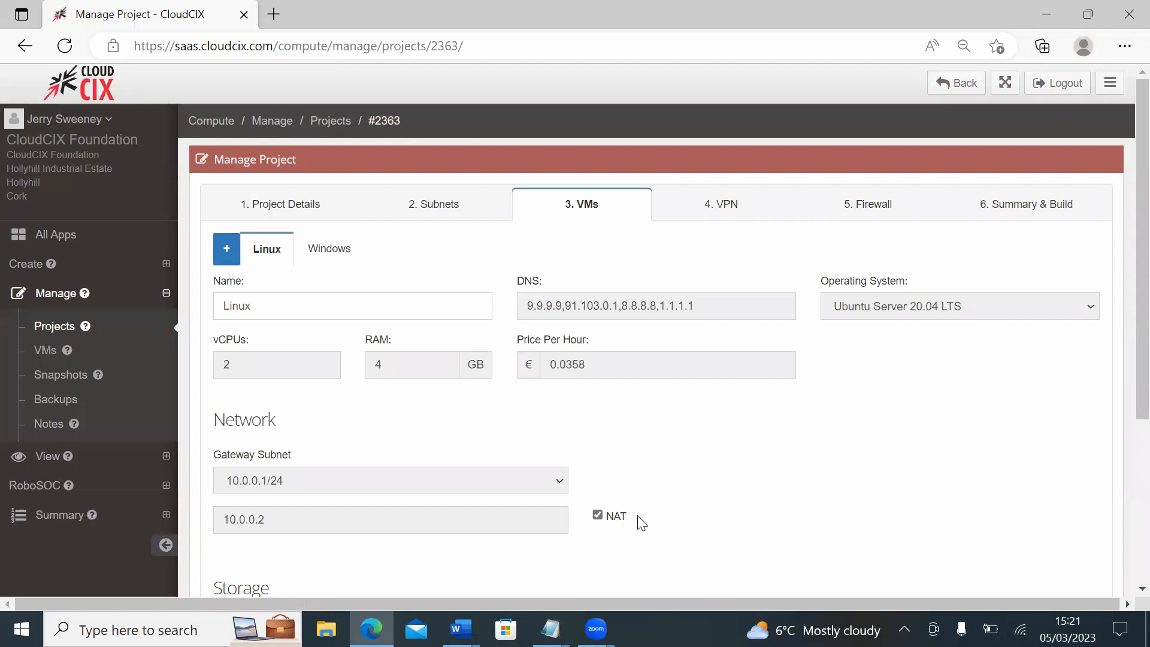
# Step: Check the NAT setting of the Linux and Windows VMs in the project
pyautogui.moveTo(641, 522); pyautogui.dragTo(602, 516)
pyautogui.click(345, 248)
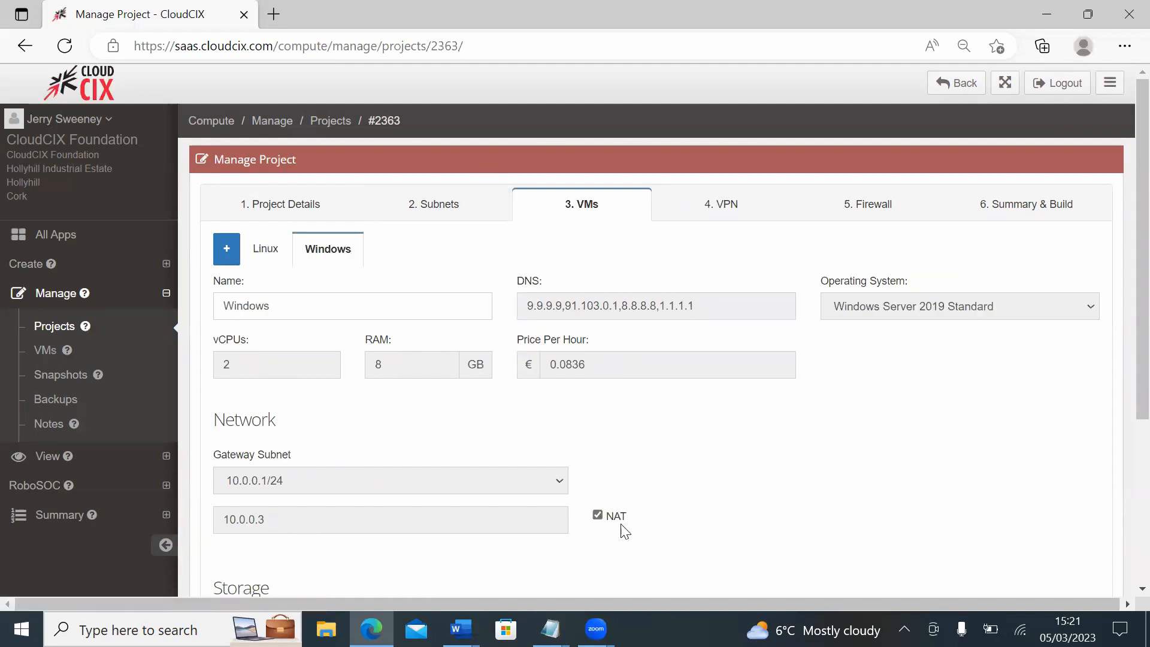
pyautogui.moveTo(629, 521); pyautogui.dragTo(605, 519)
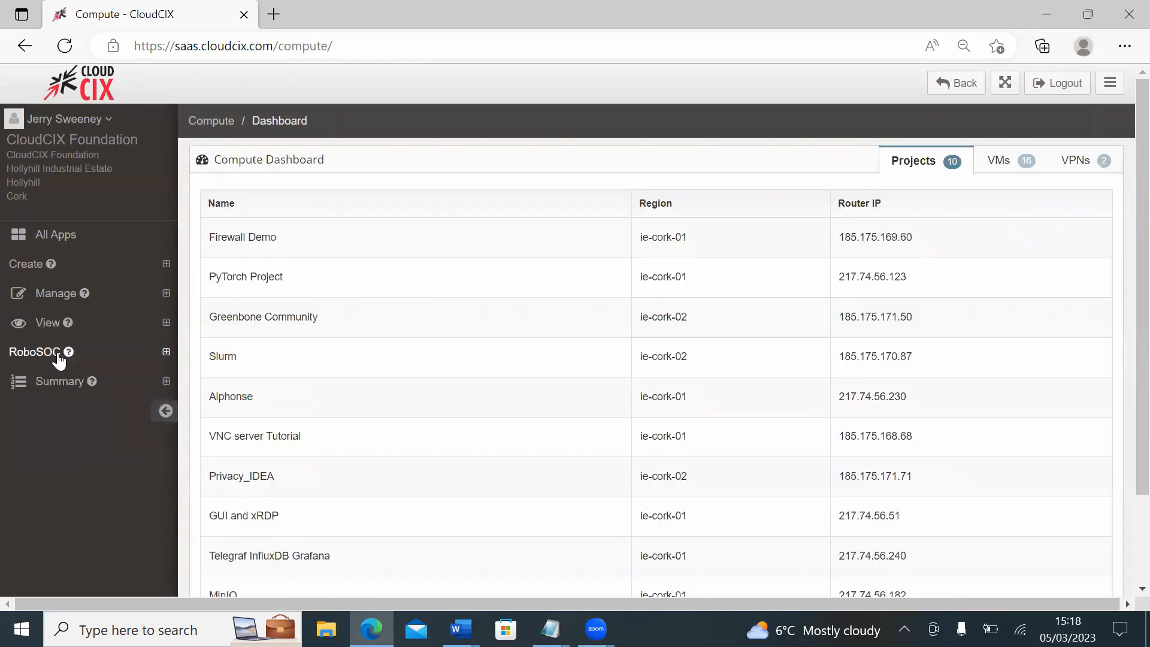
# Step: Open the view list of VMs and filter it by the project name Firewall Demo
pyautogui.click(47, 322)
pyautogui.click(46, 381)
pyautogui.click(369, 258)
pyautogui.write('Firewall Demo')
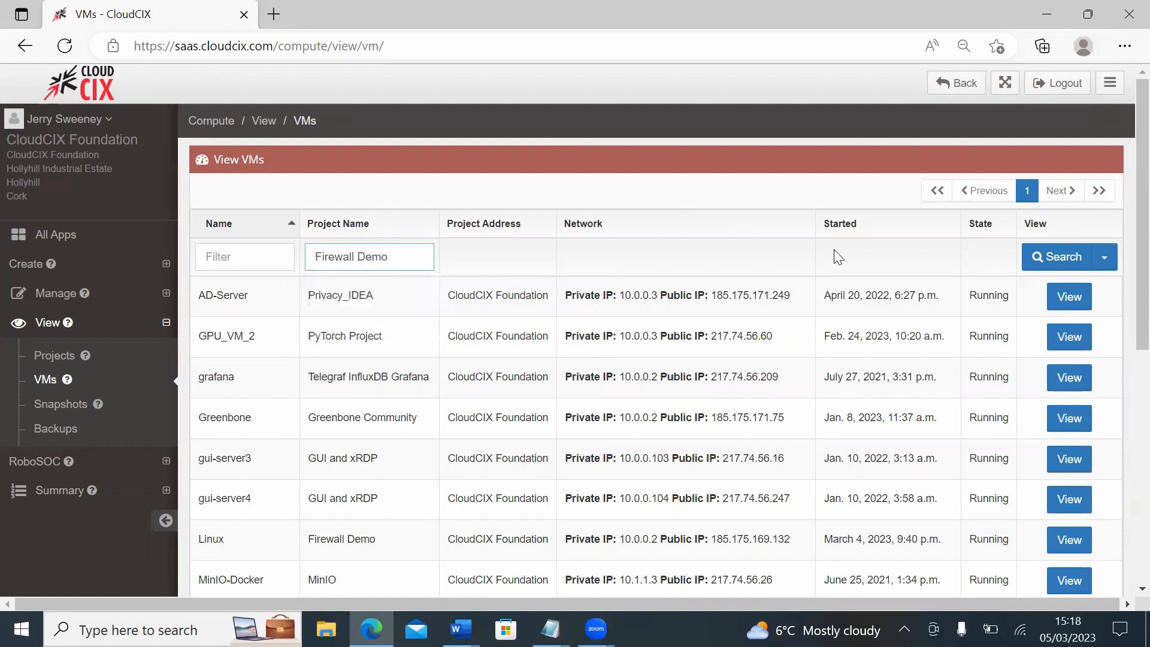
pyautogui.click(1055, 258)
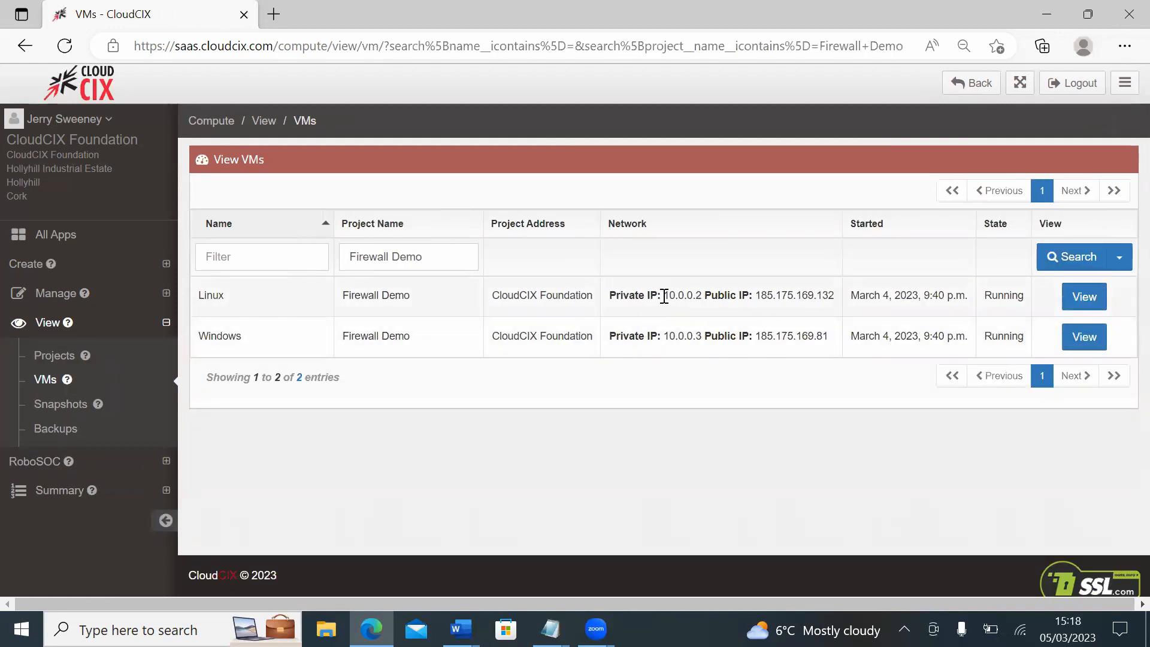
# Step: Examine the private and public IP addresses of the Linux and Windows VMs
pyautogui.moveTo(611, 295); pyautogui.dragTo(837, 305)
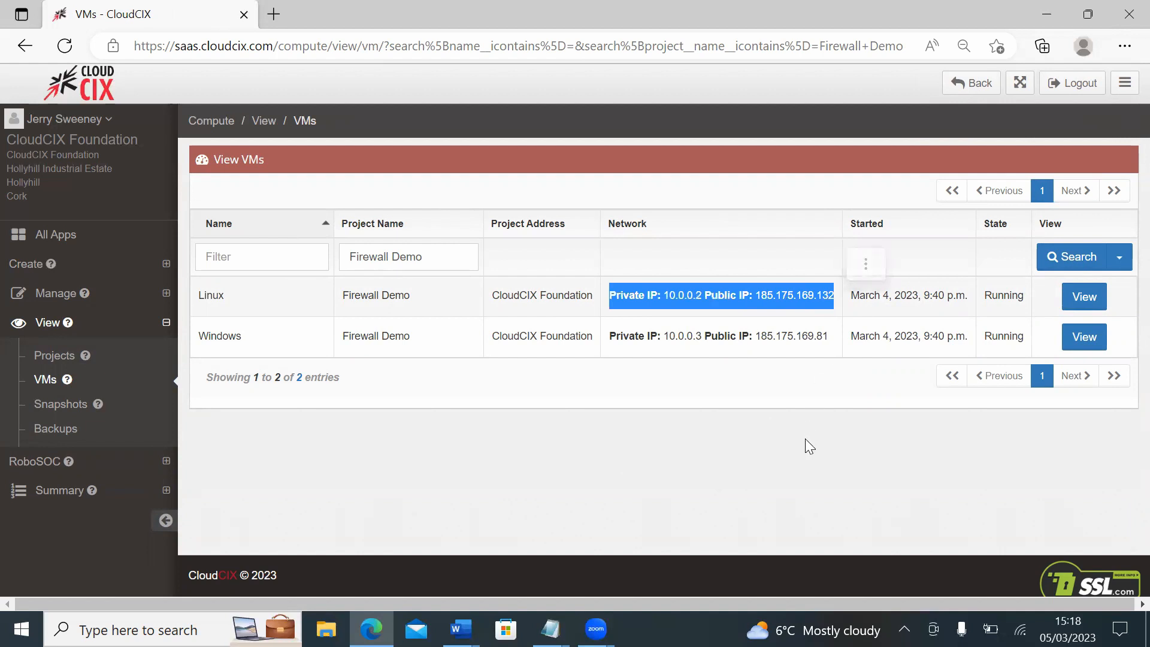
pyautogui.click(612, 332)
pyautogui.moveTo(612, 332); pyautogui.dragTo(833, 339)
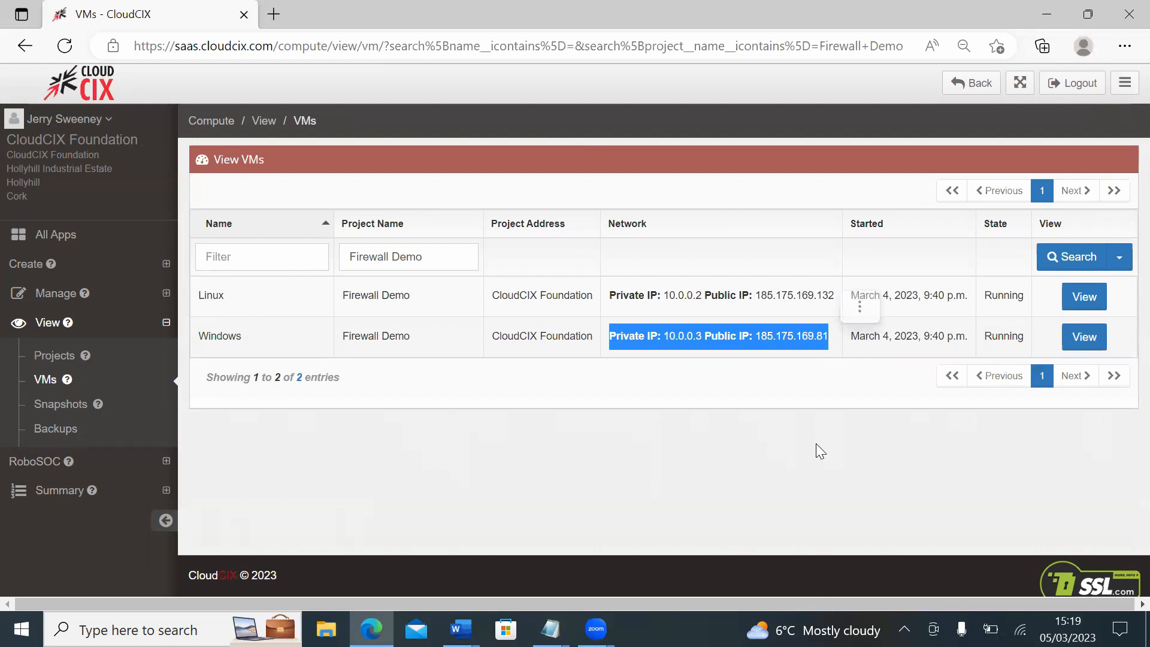
pyautogui.click(816, 447)
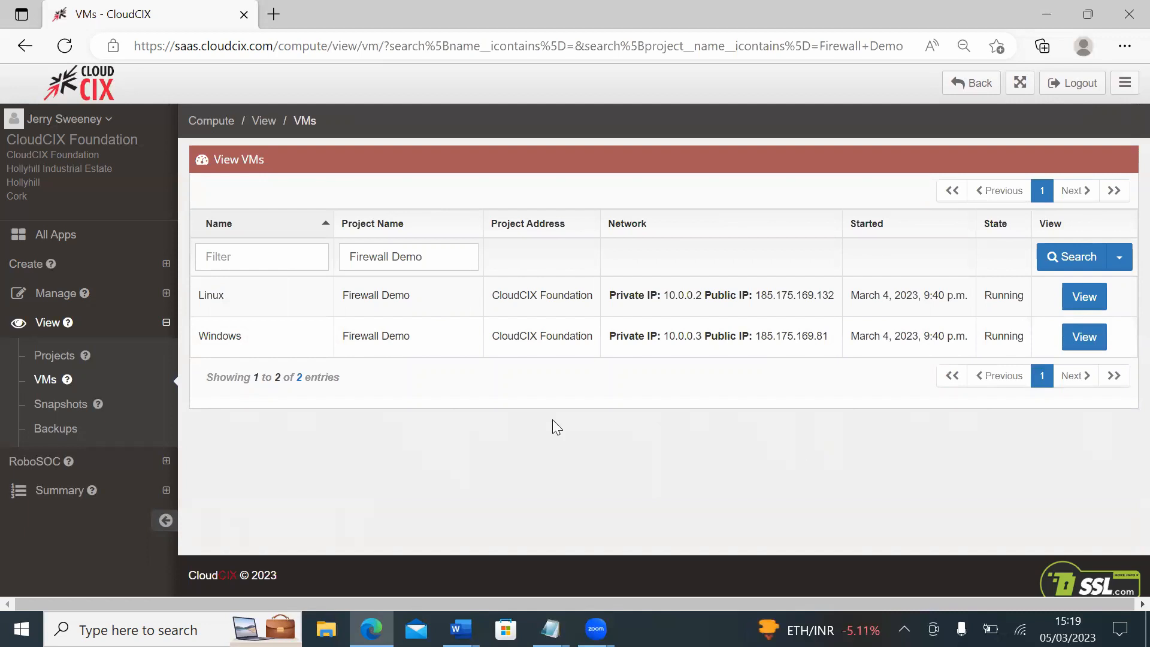
# Step: Look up the public IP address of the current connection with RoboSOC's Who Am I
pyautogui.click(46, 463)
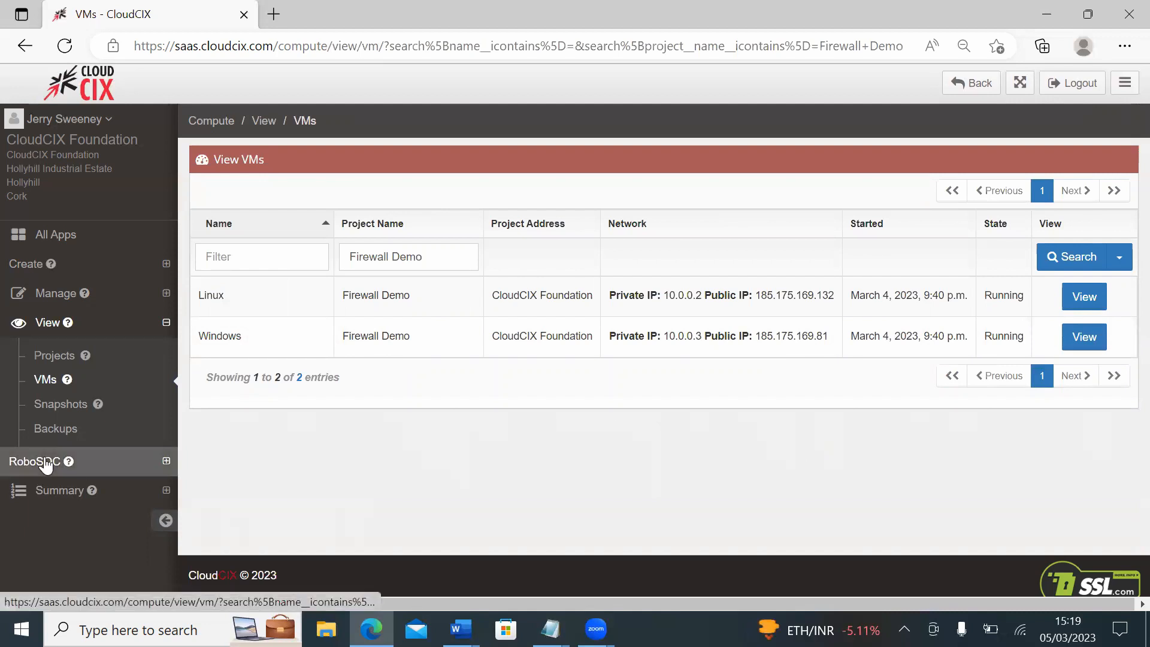
pyautogui.click(59, 434)
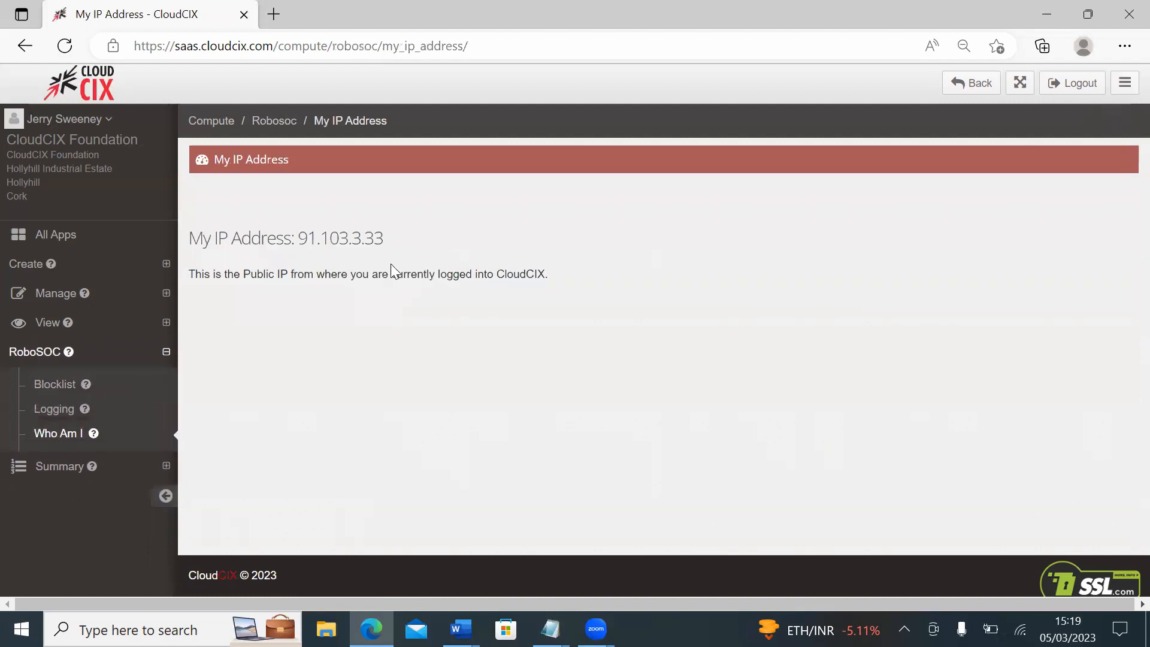
pyautogui.moveTo(394, 242); pyautogui.dragTo(191, 242)
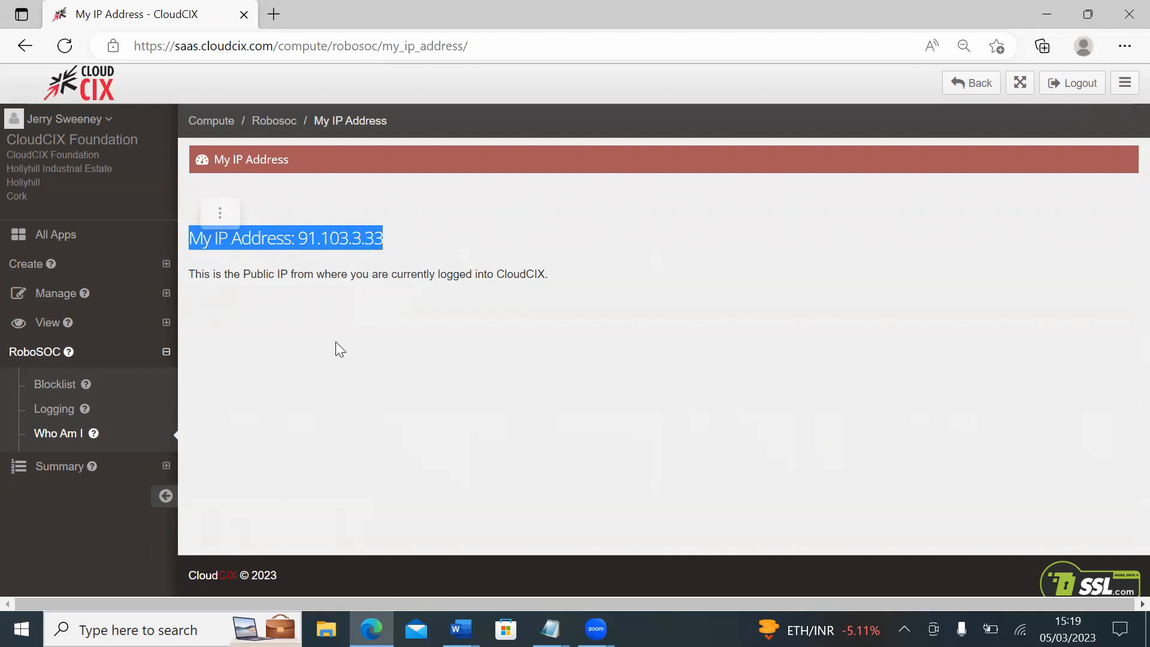
pyautogui.click(336, 343)
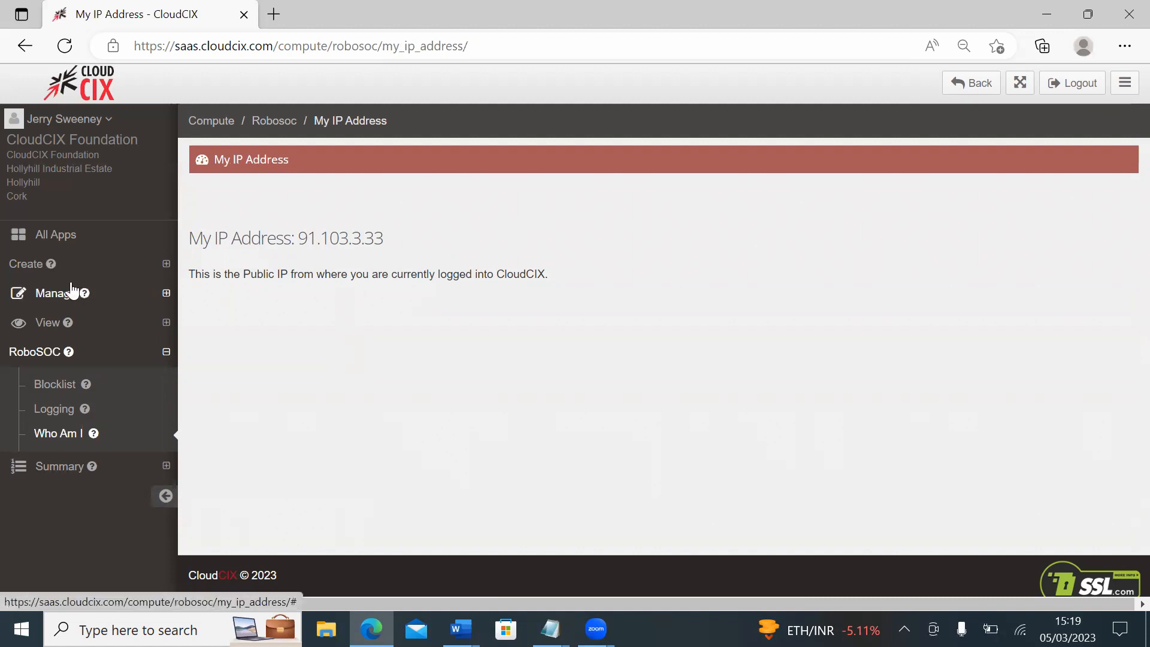
# Step: Open the Firewall Demo project in Compute for management and show its firewall rules
pyautogui.click(57, 300)
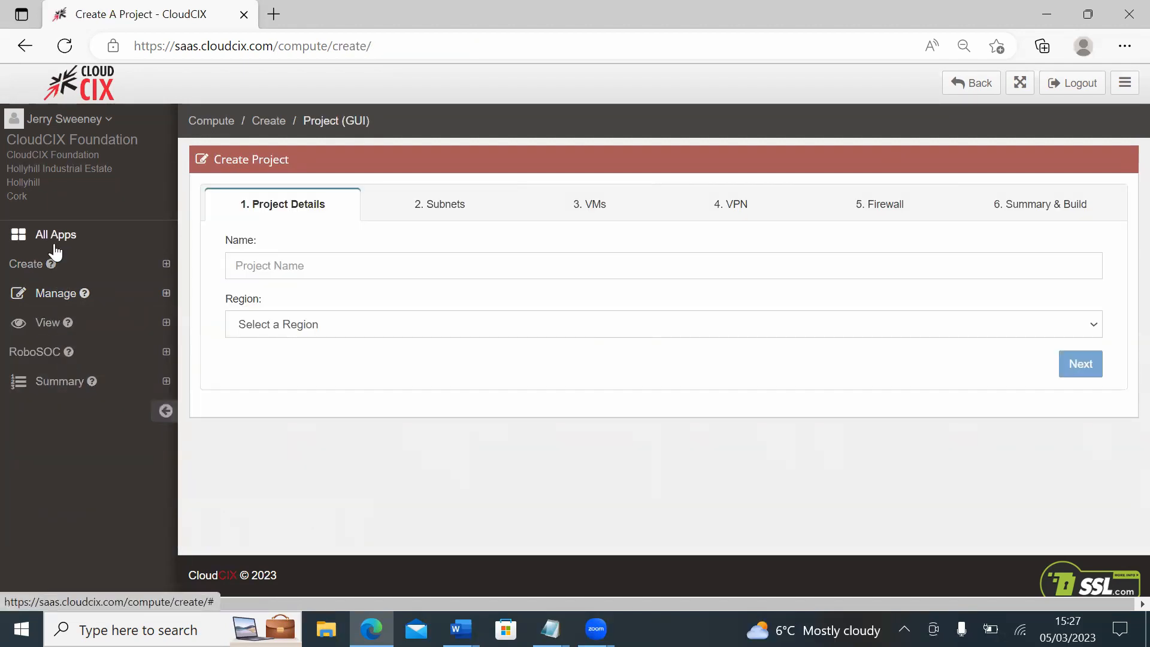
pyautogui.click(55, 243)
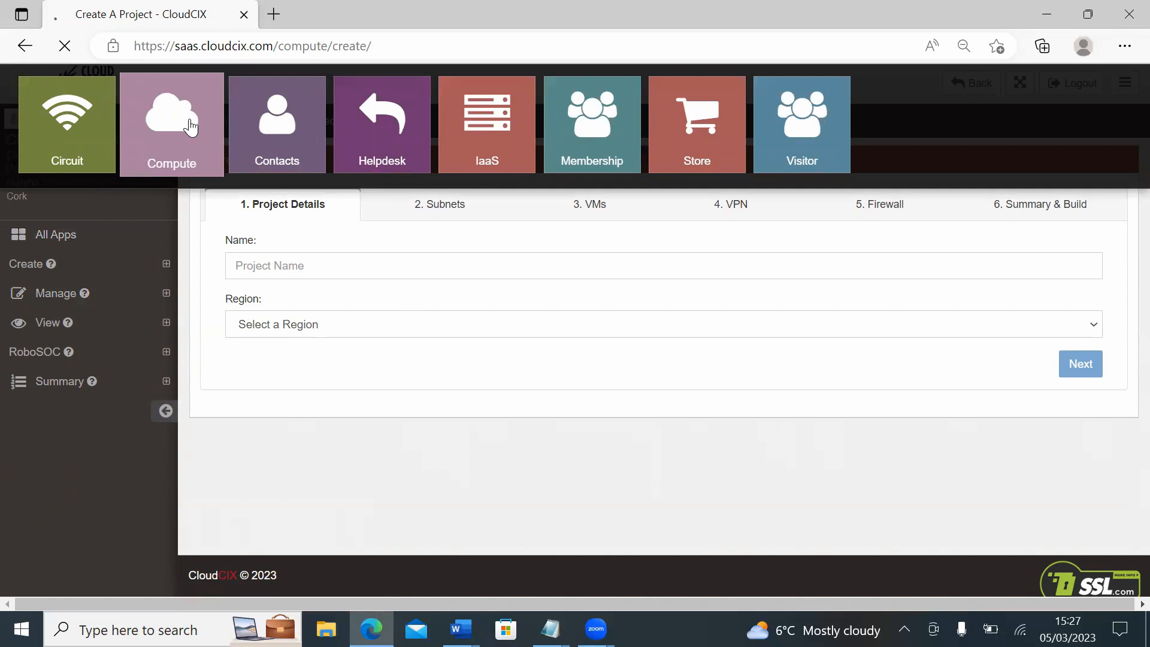
pyautogui.click(172, 124)
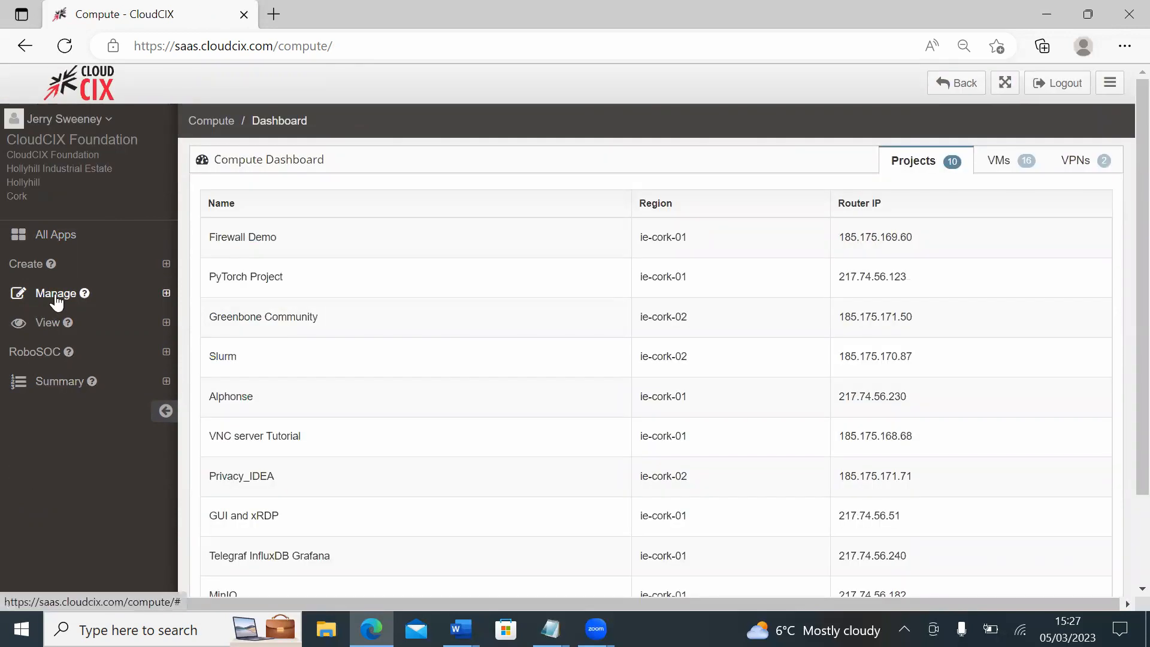
pyautogui.click(55, 295)
pyautogui.click(57, 327)
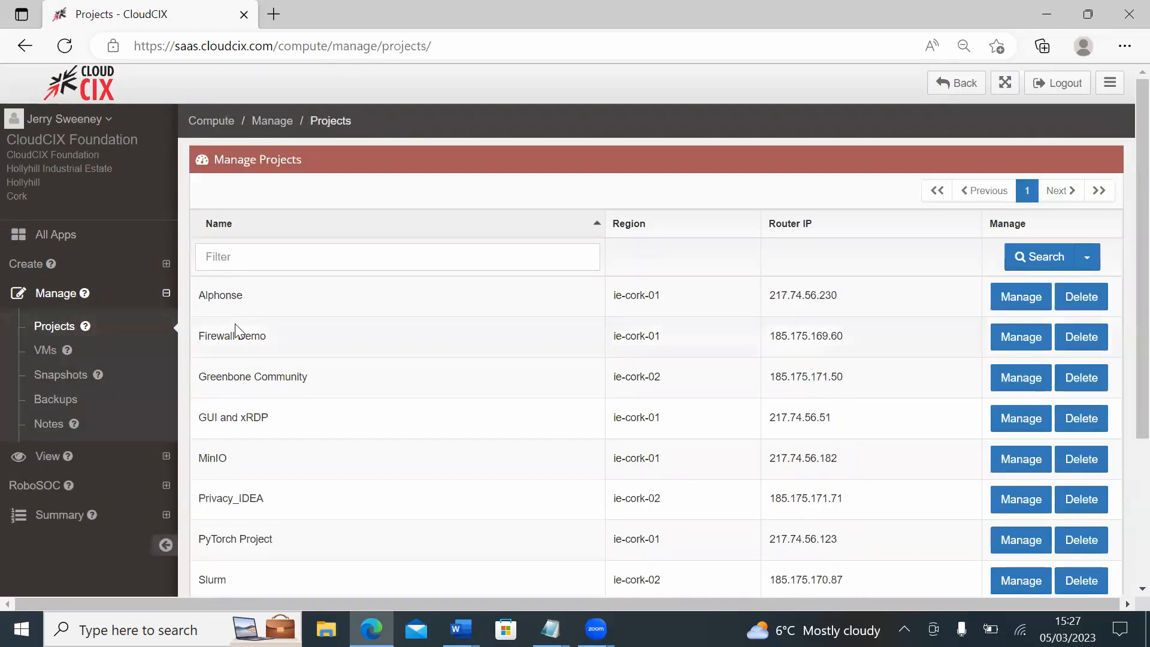
pyautogui.click(1020, 336)
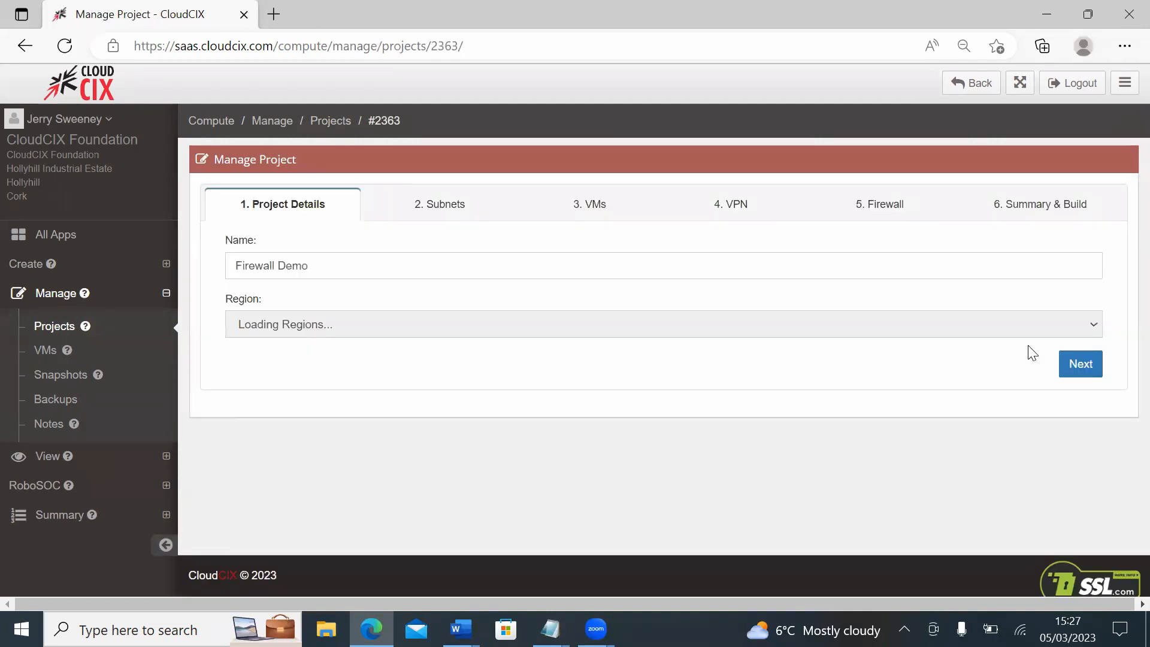
pyautogui.click(884, 208)
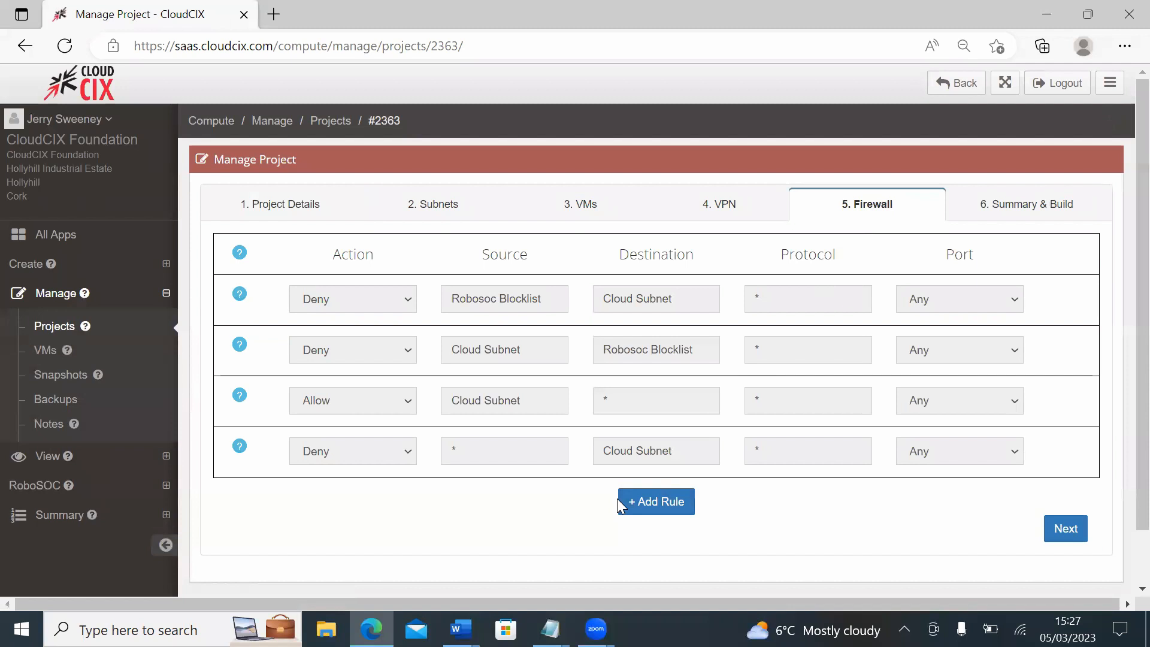
# Step: Add a firewall rule allowing TCP traffic from 91.103.3.33 to 10.0.0.2 on port 22
pyautogui.click(642, 505)
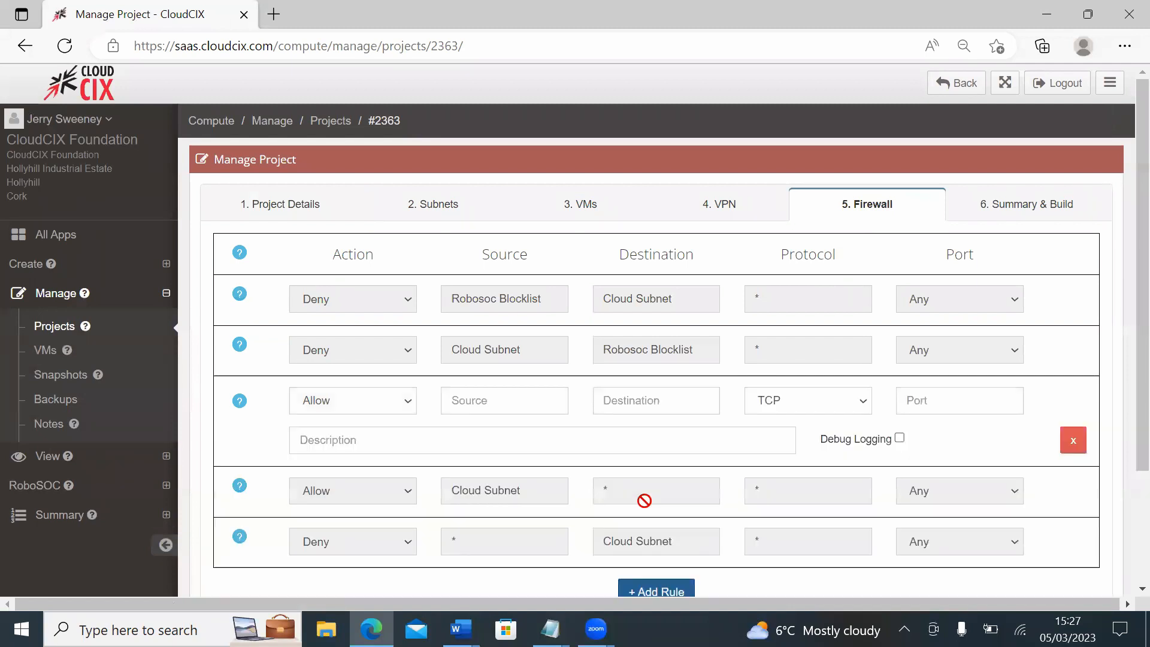
pyautogui.click(537, 390)
pyautogui.write('91.103.3.33')
pyautogui.click(650, 405)
pyautogui.write('10.0.0.2')
pyautogui.click(930, 400)
pyautogui.write('22')
# Step: Describe the port 22 rule as "Allow access to Linux VM from my home office."
pyautogui.click(678, 438)
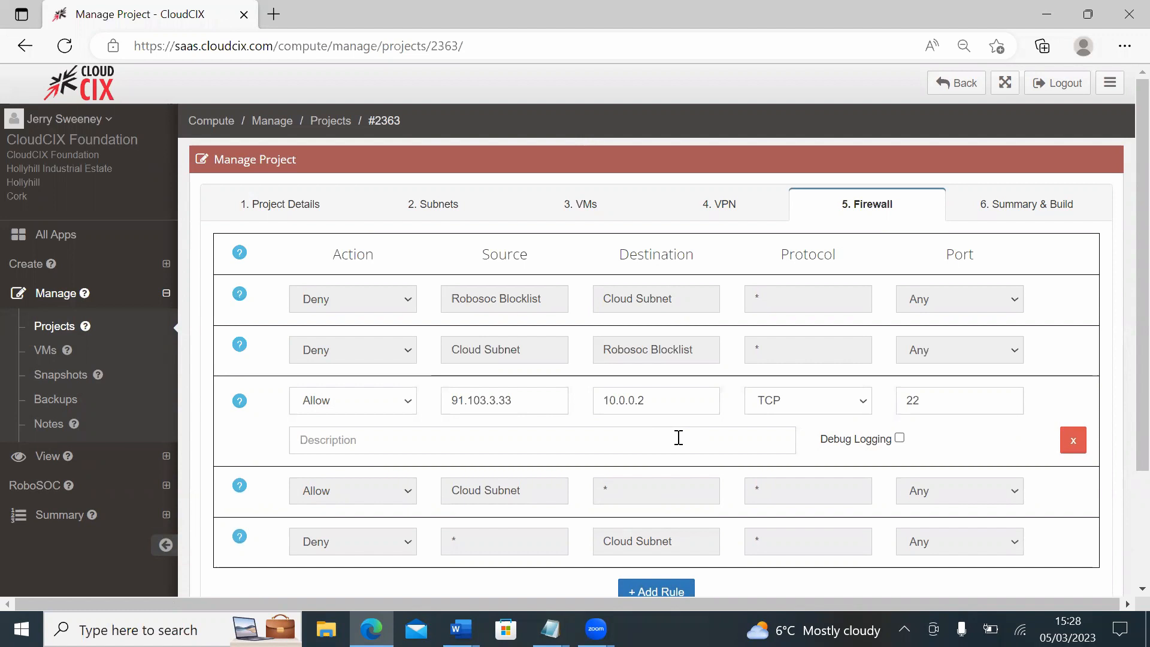
pyautogui.write('Allow access to Linux VM from my home office.')
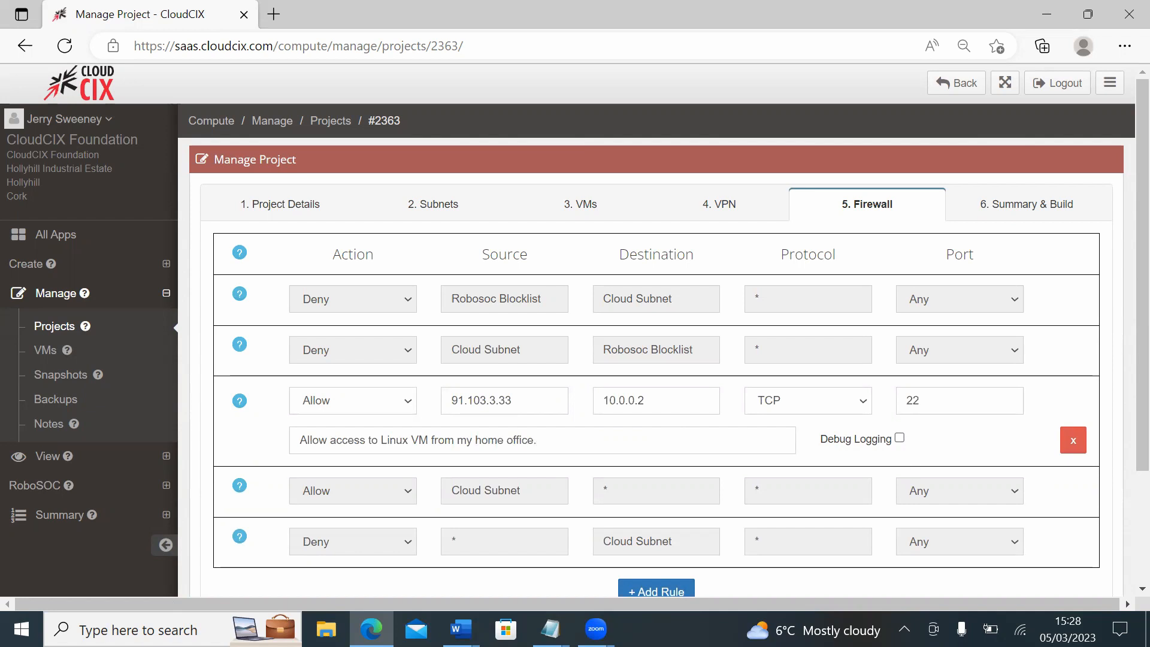
# Step: Add a second firewall rule allowing TCP traffic from 91.103.3.33 to 10.0.0.3 on port 3389
pyautogui.scroll(-1, 816, 567)
pyautogui.click(665, 524)
pyautogui.click(475, 422)
pyautogui.write('91.103.3.33')
pyautogui.click(706, 418)
pyautogui.write('10.0.0')
pyautogui.write('.3')
pyautogui.write('3389')
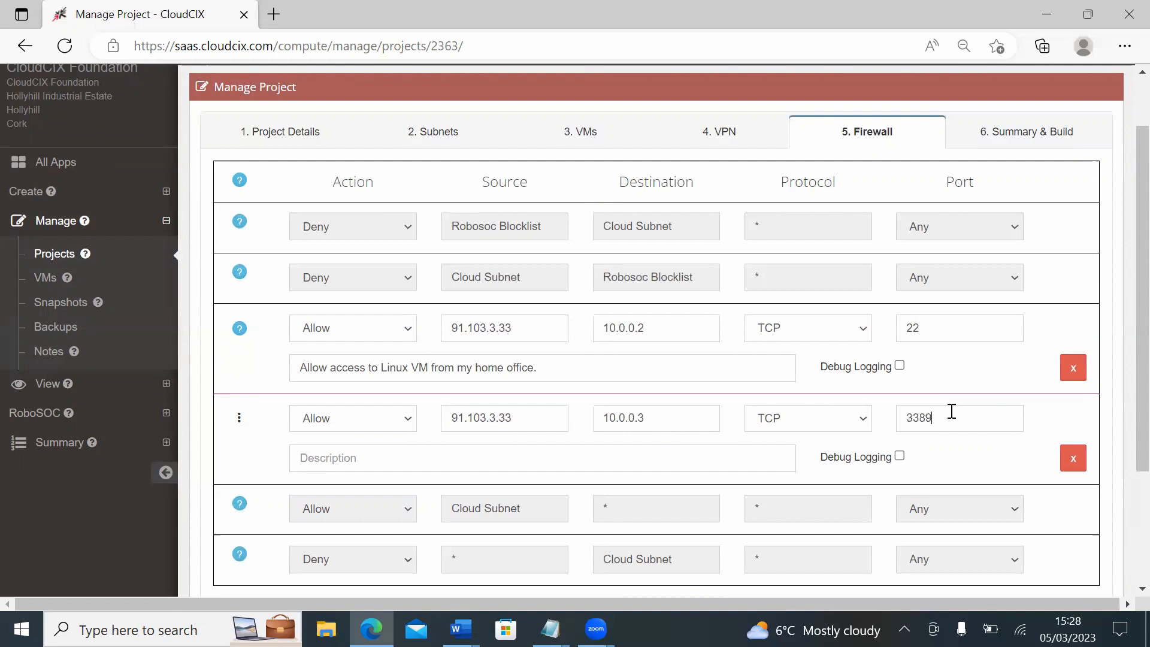
# Step: Describe the port 3389 rule as "Allow access to Windows VM from my home office."
pyautogui.click(631, 467)
pyautogui.write('Allow access to Windows V')
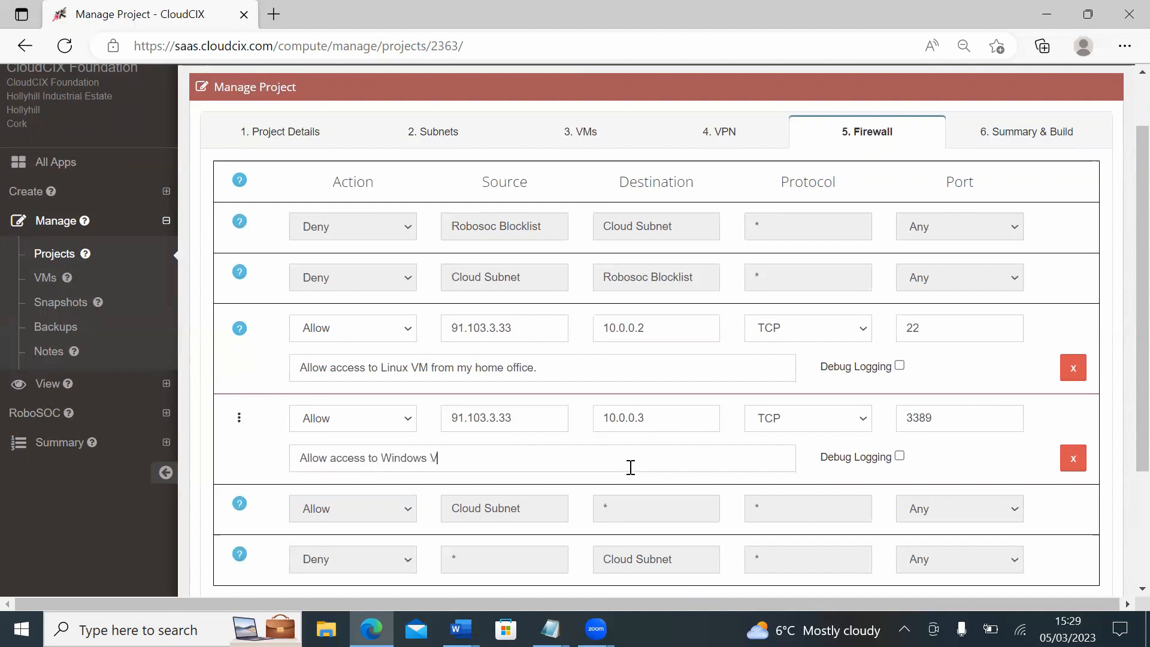
pyautogui.write('M from my home office.')
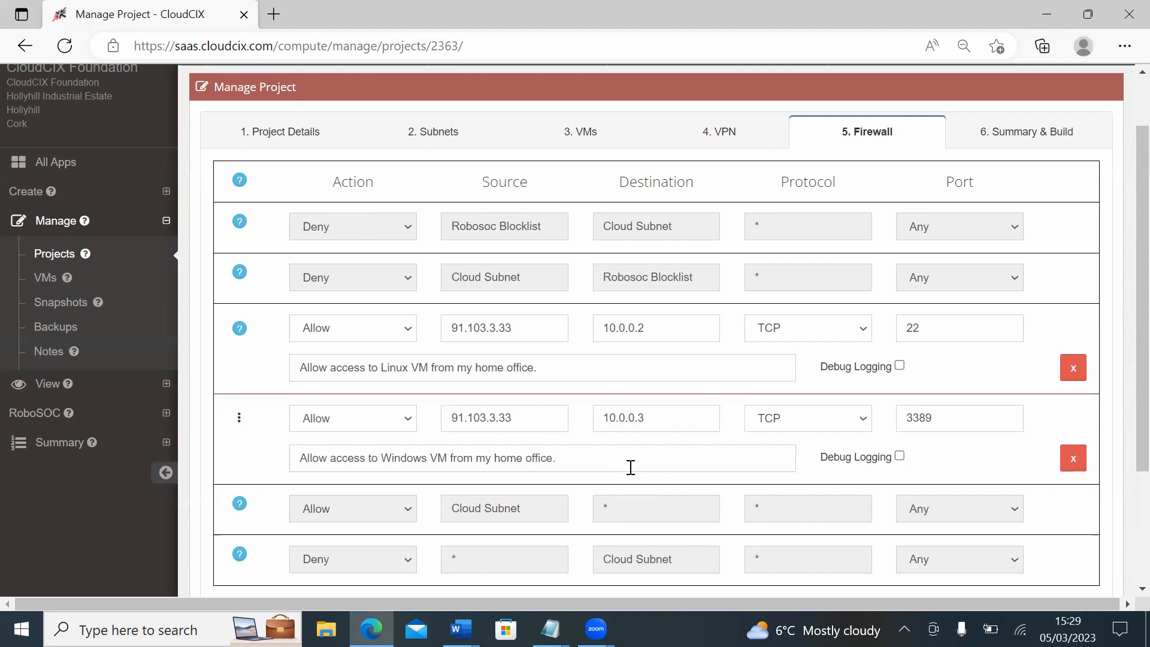
# Step: Replace the source of the Windows VM rule with the wildcard *
pyautogui.click(524, 424)
pyautogui.press('BackSpace')
pyautogui.press('BackSpace')
pyautogui.press('BackSpace')
pyautogui.press('BackSpace')
pyautogui.press('BackSpace')
pyautogui.press('BackSpace')
pyautogui.press('BackSpace')
pyautogui.press('BackSpace')
pyautogui.press('BackSpace')
pyautogui.press('BackSpace')
pyautogui.press('BackSpace')
pyautogui.write('*')
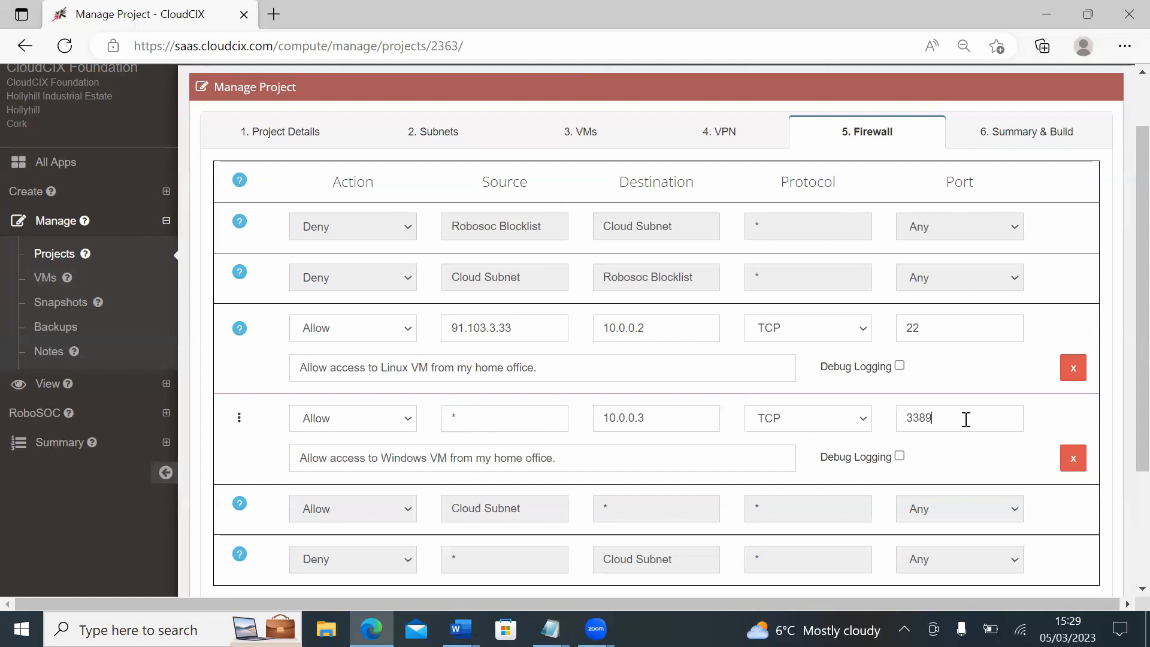
# Step: Try the port list 22,33,44, 60-70 in the Windows VM rule, and set the port back to 3389
pyautogui.press('BackSpace')
pyautogui.press('BackSpace')
pyautogui.press('BackSpace')
pyautogui.press('BackSpace')
pyautogui.write('22,33,44, 60-70,')
pyautogui.hotkey('ctrl', 'a')
pyautogui.write('3389')
# Step: Set the source of the Windows VM rule back to 91.103.3.33
pyautogui.doubleClick(555, 413)
pyautogui.write('91.103.0')
pyautogui.press('BackSpace')
pyautogui.write('3.33')
pyautogui.moveTo(260, 444); pyautogui.dragTo(282, 360)
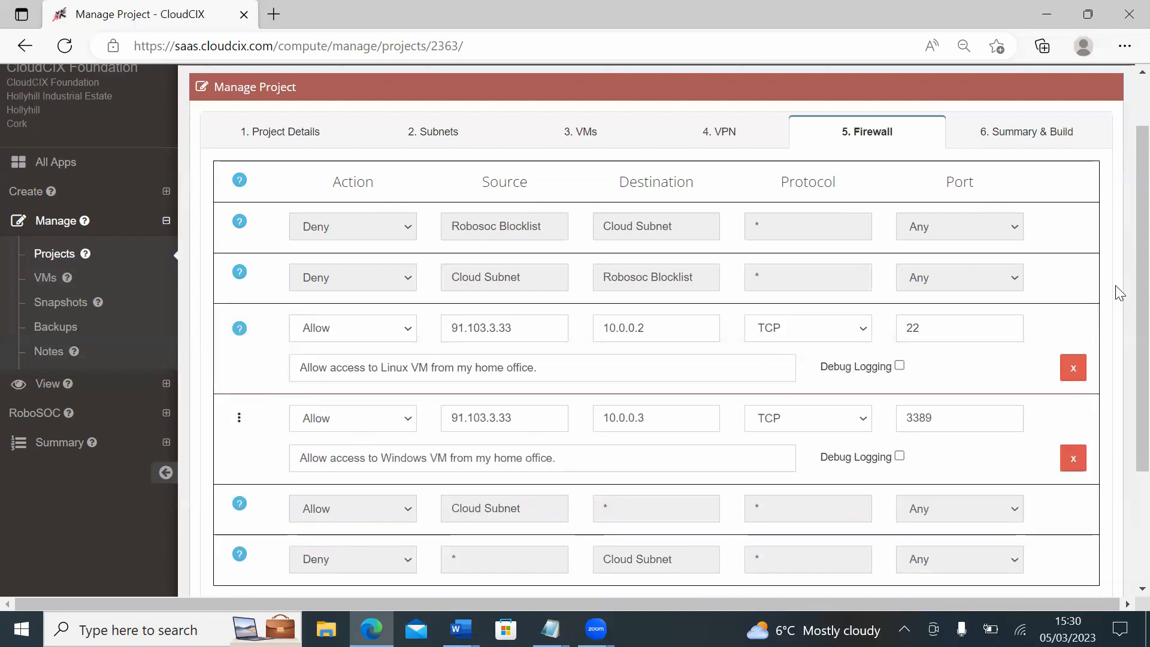
# Step: Continue to the project summary, submit the updated firewall configuration, and refresh the projects list
pyautogui.scroll(-3, 1122, 359)
pyautogui.click(1063, 470)
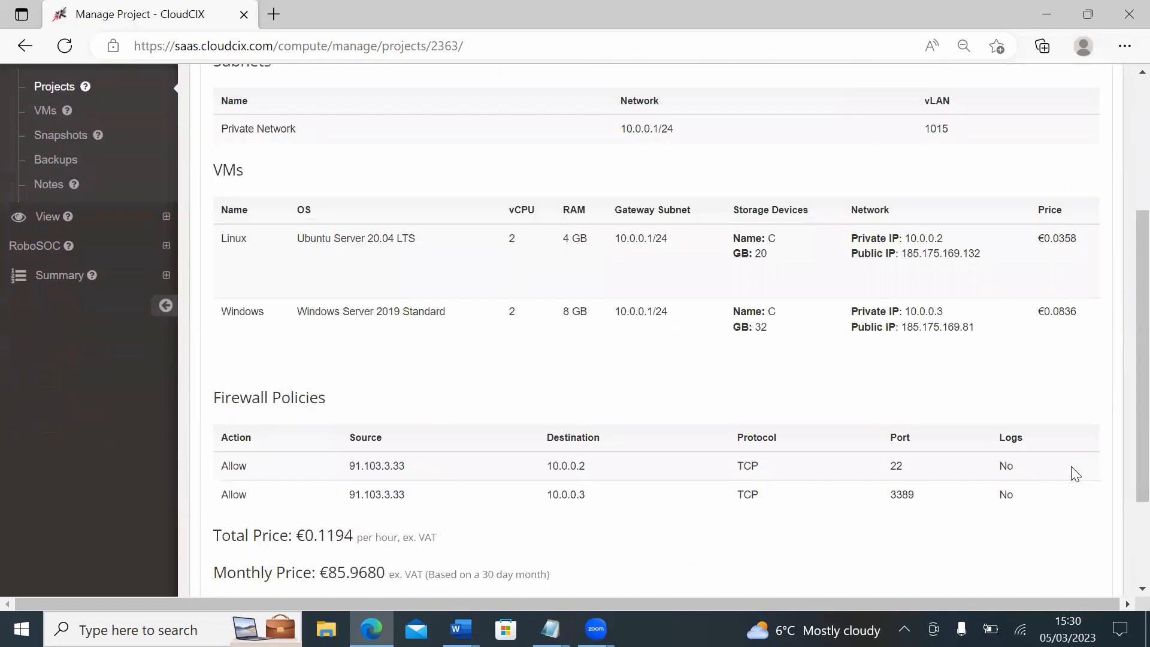
pyautogui.scroll(-2, 1121, 365)
pyautogui.click(1064, 484)
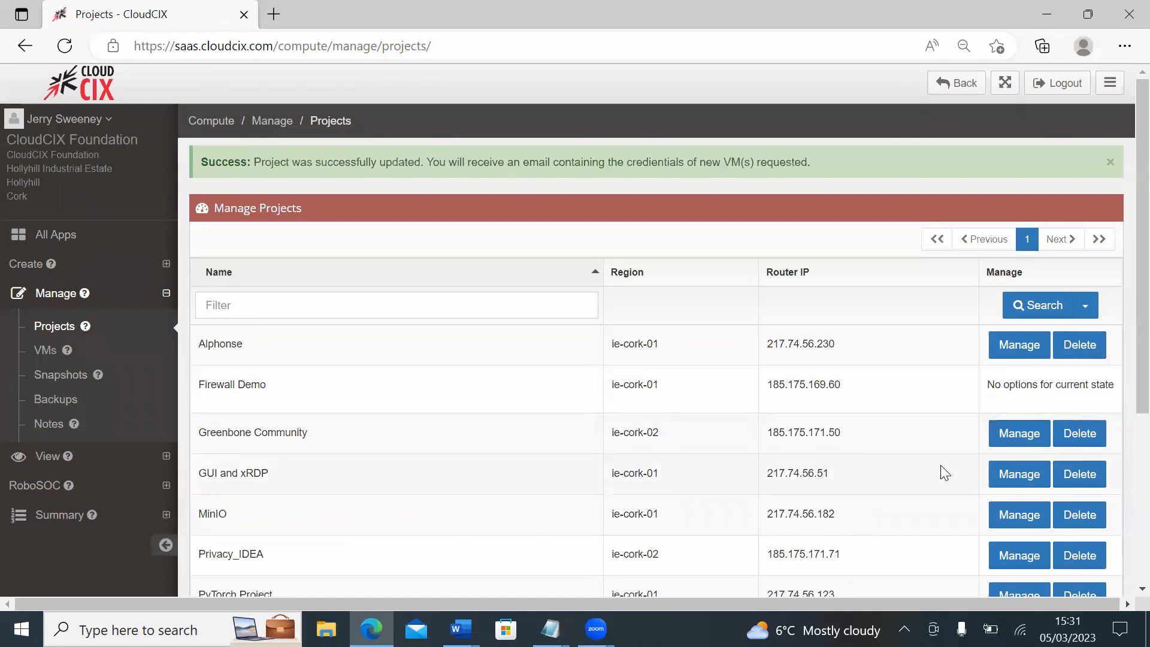
pyautogui.click(64, 47)
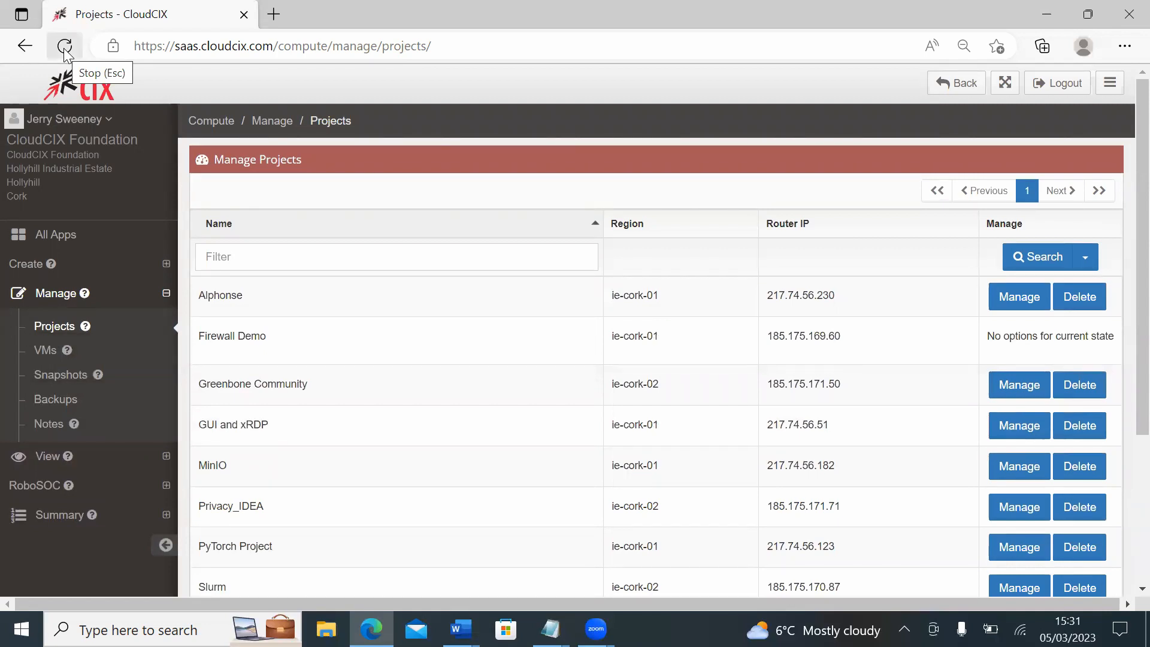
pyautogui.click(64, 46)
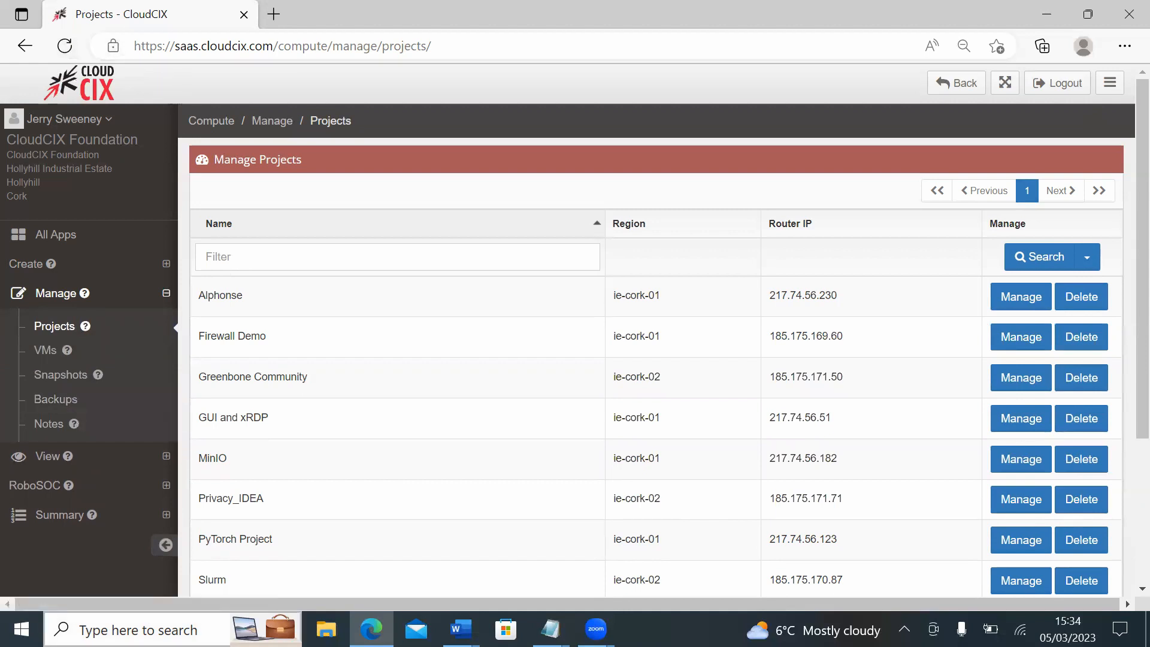
# Step: Launch PuTTY and open an SSH session to the Linux VM at 185.175.169.132 on port 22
pyautogui.click(137, 630)
pyautogui.write('putty')
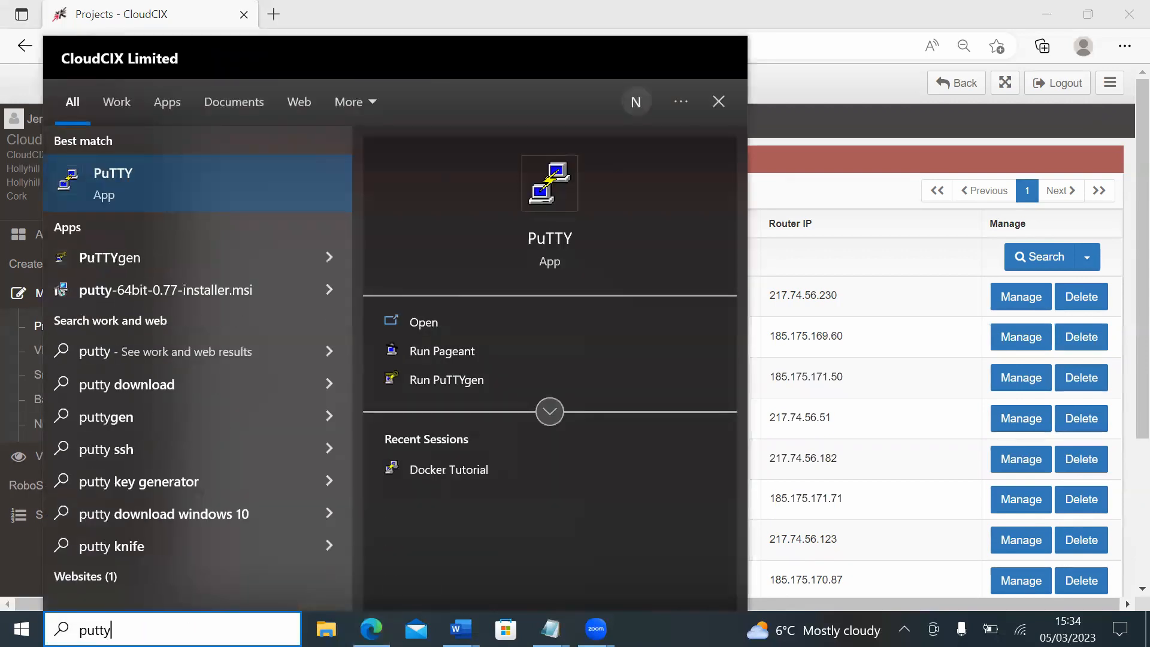
pyautogui.press('Return')
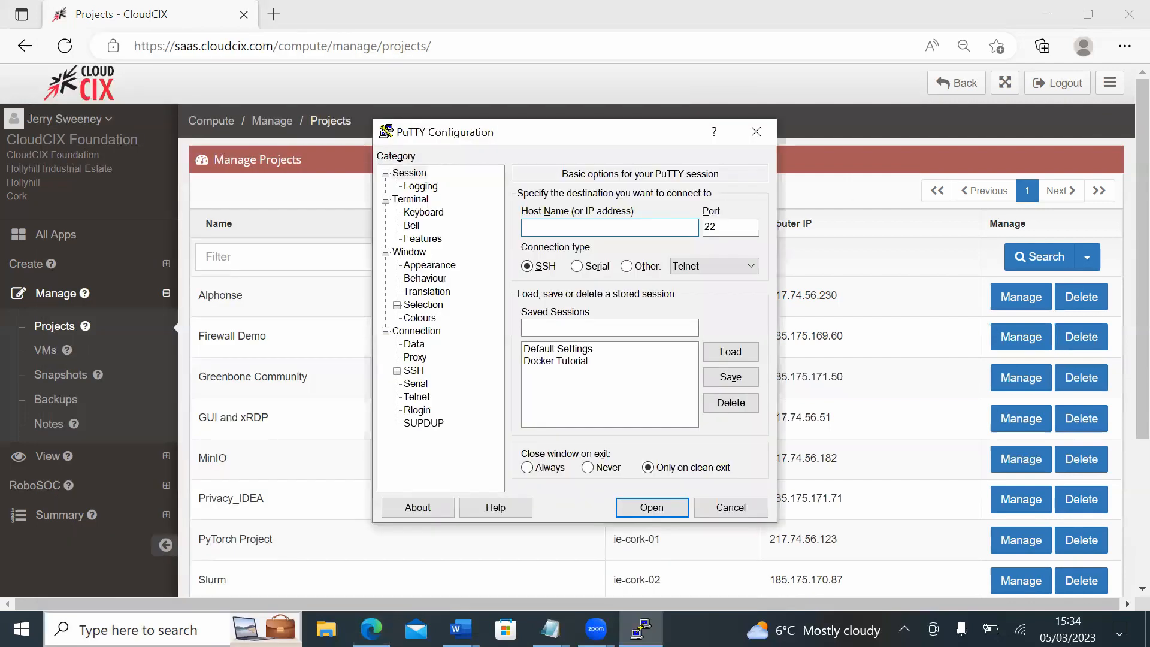
pyautogui.write('185.175.169.132')
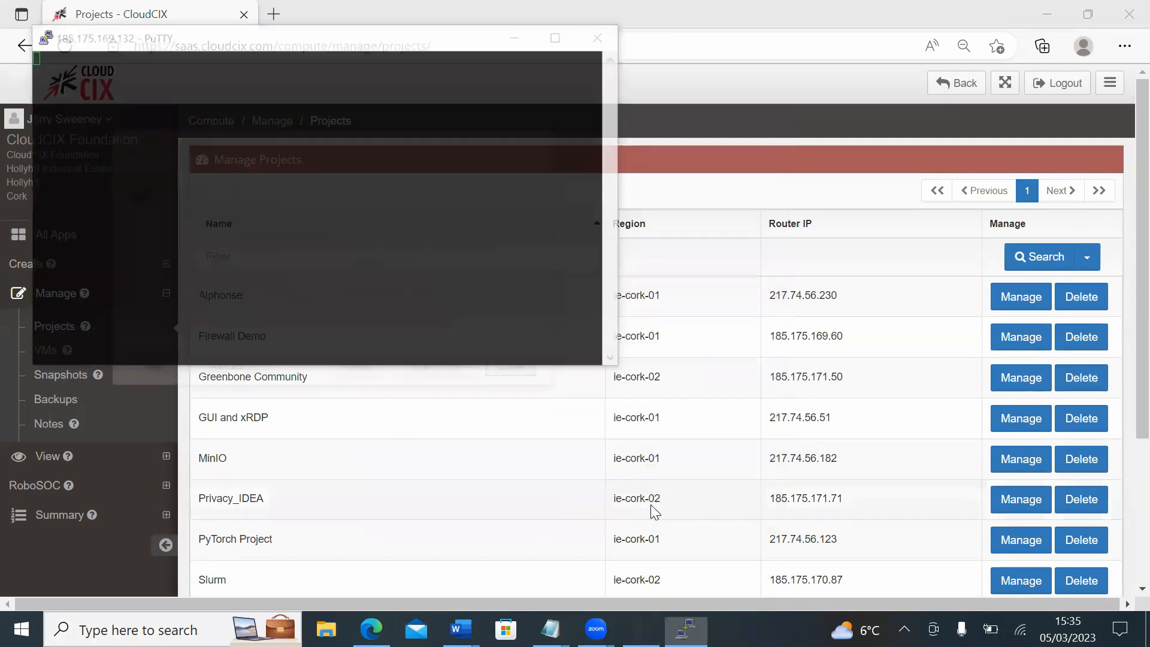
pyautogui.click(651, 507)
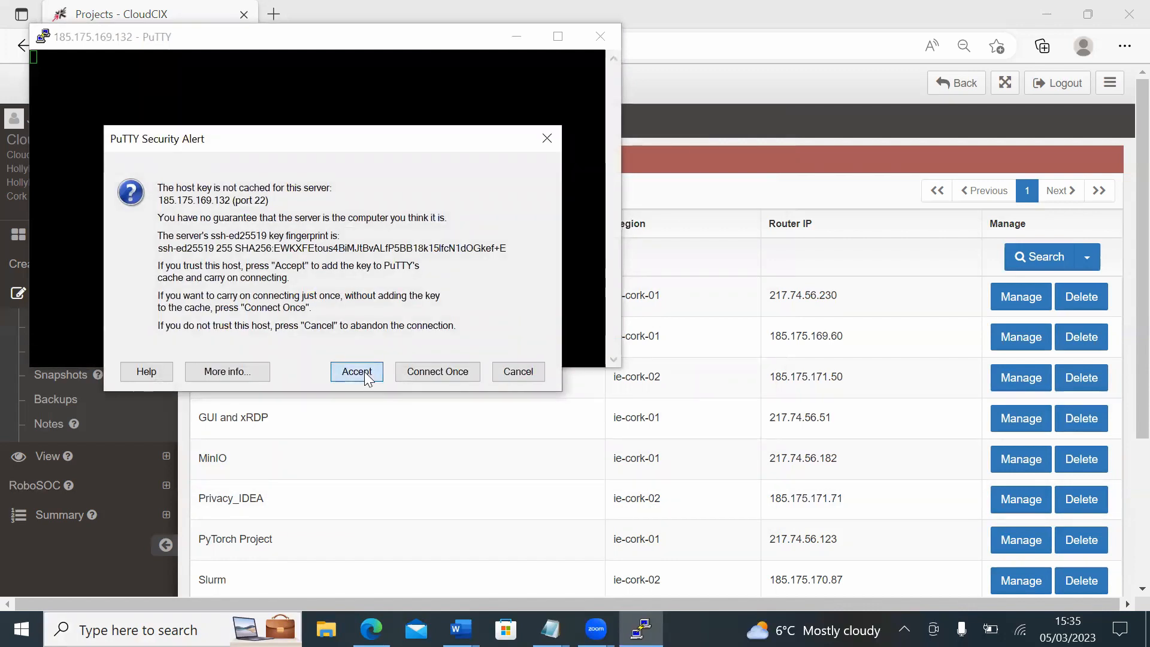
# Step: Accept the Linux VM's host key, log in as administrator with the account password, and move the terminal clear of the projects list
pyautogui.click(357, 372)
pyautogui.write('administrator')
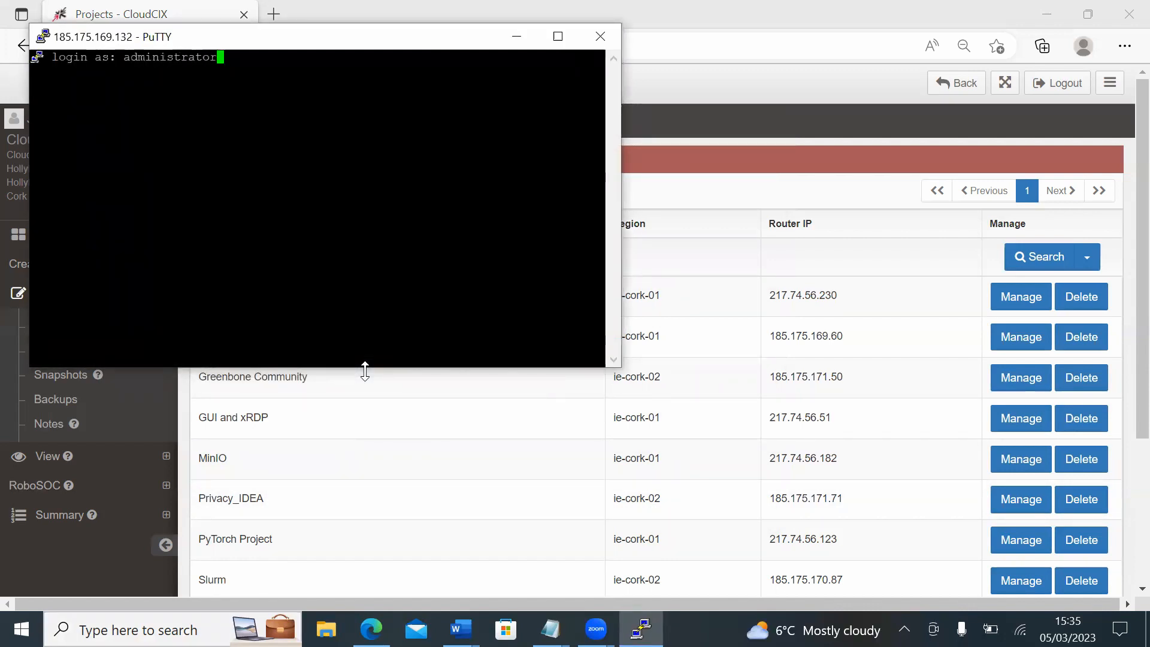
pyautogui.press('Return')
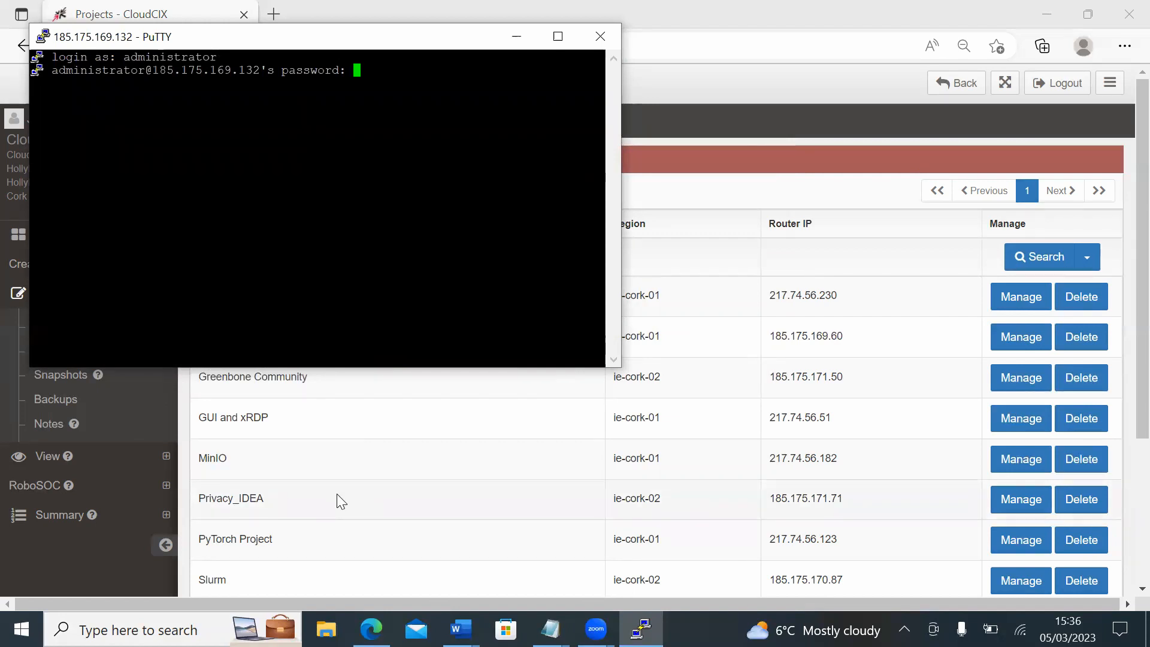
pyautogui.press('Return')
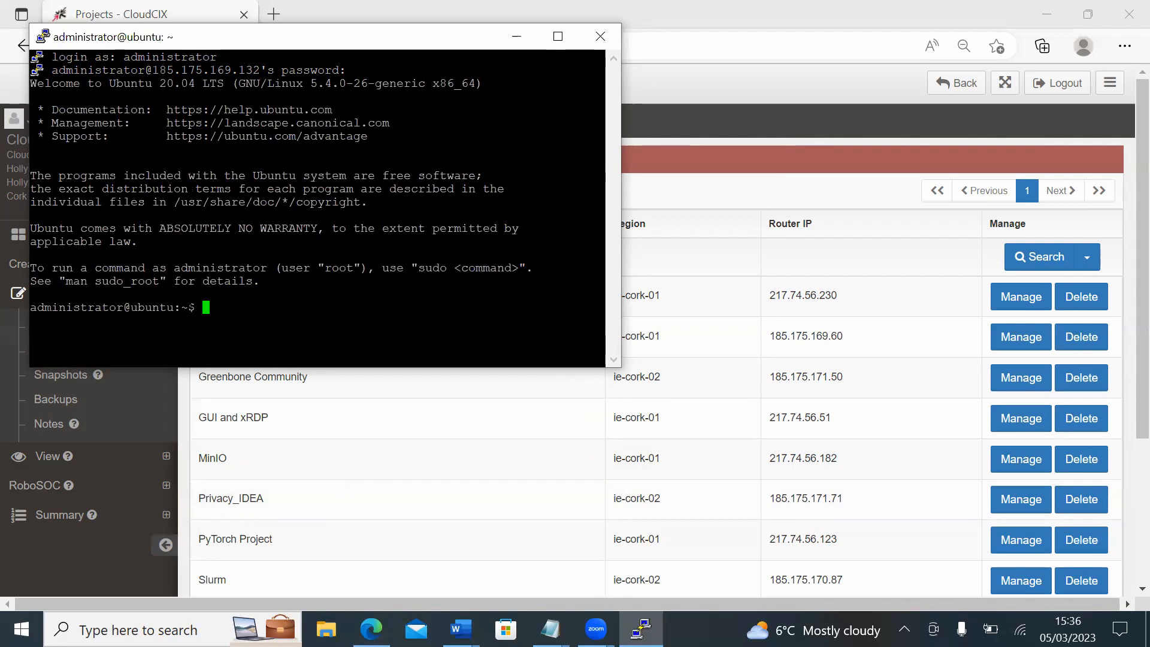
pyautogui.moveTo(283, 34); pyautogui.dragTo(804, 18)
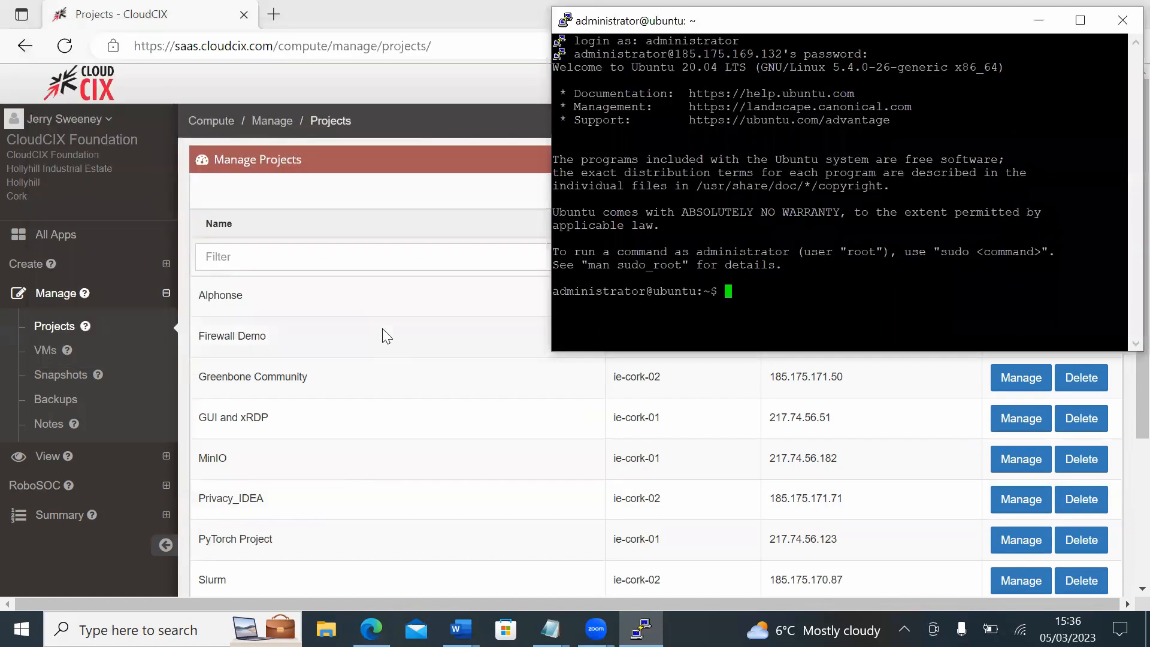
# Step: Launch Remote Desktop Connection and connect to the Windows VM at 185.175.169.81
pyautogui.click(150, 630)
pyautogui.write('rdp')
pyautogui.press('Return')
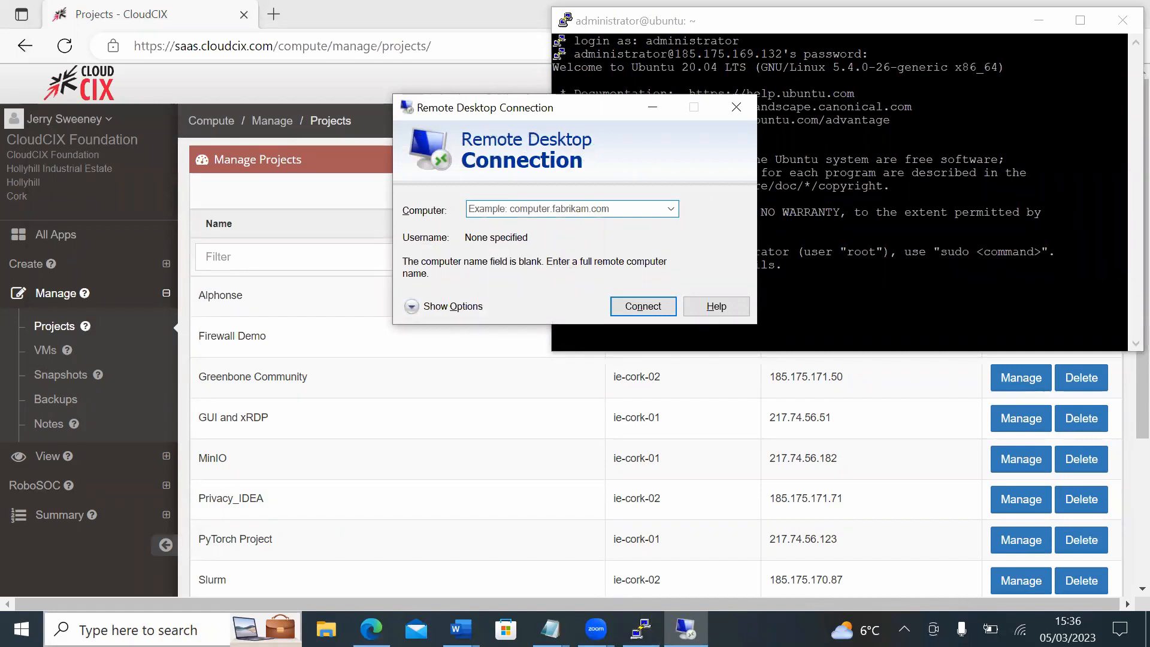
pyautogui.write('185.175')
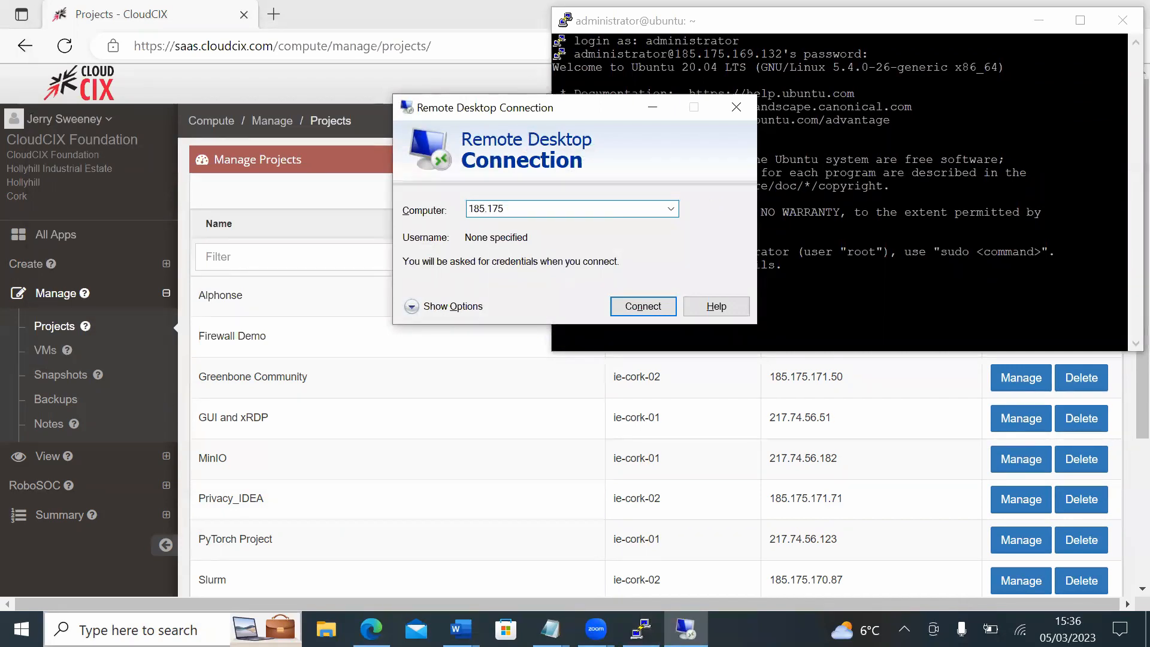
pyautogui.write('.169.81')
pyautogui.click(640, 308)
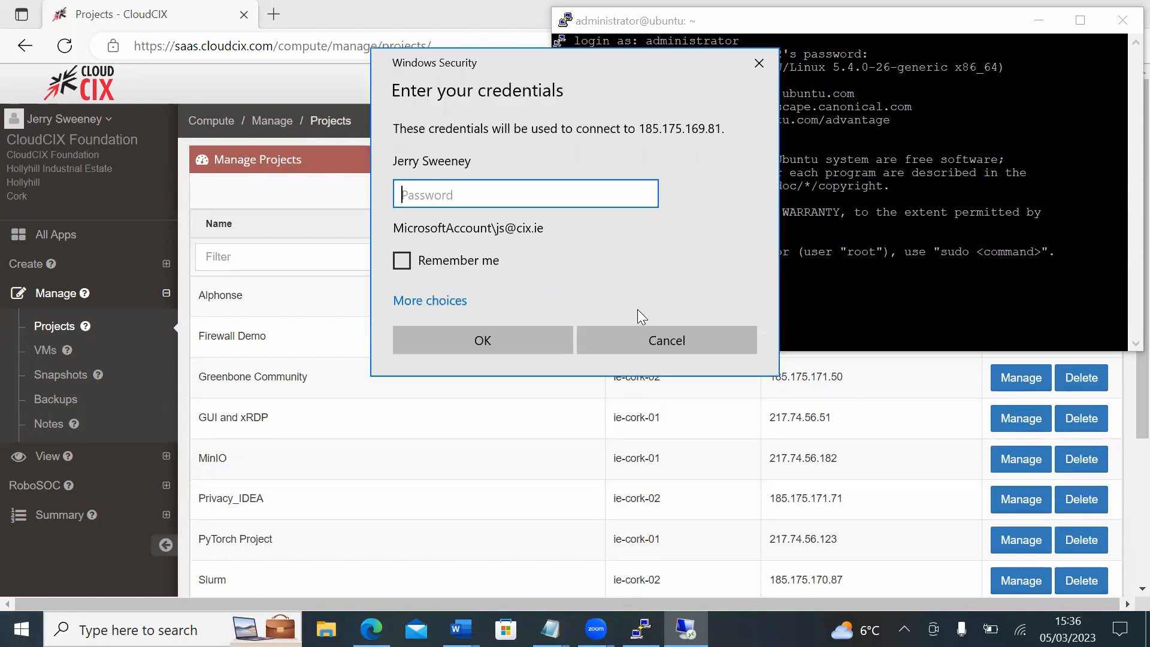
# Step: Sign in to the Windows VM with a different account, entering the username administrator and the account password, and confirm the connection
pyautogui.click(430, 284)
pyautogui.click(500, 444)
pyautogui.write('administrator')
pyautogui.click(501, 207)
pyautogui.write('•••••••••••••')
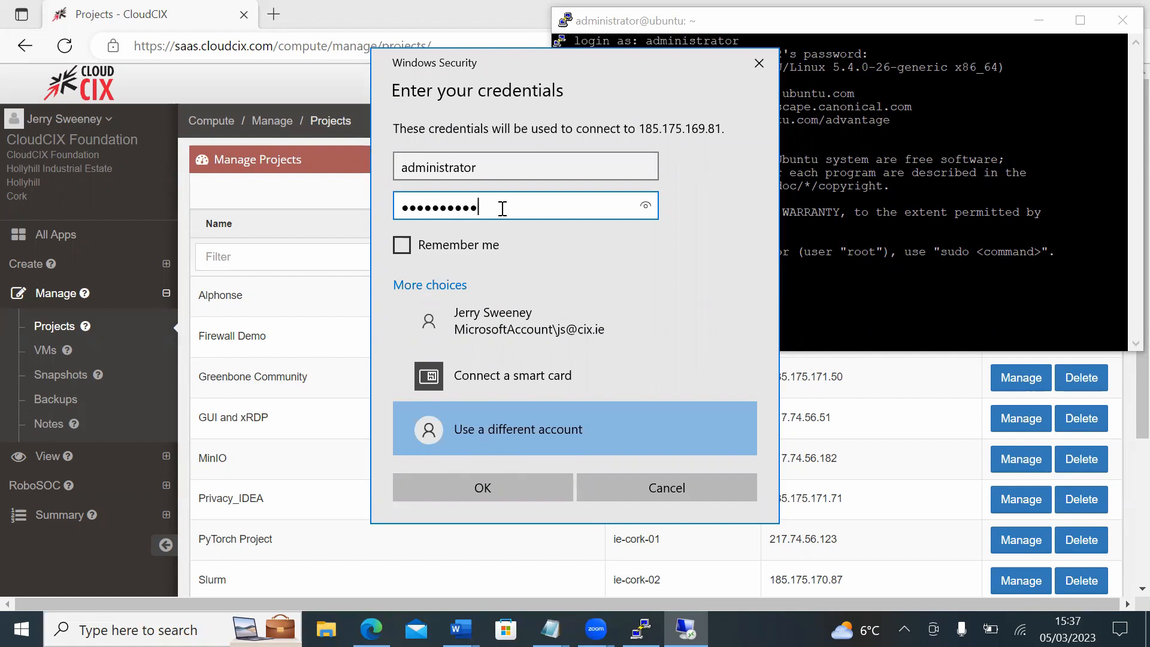
pyautogui.click(510, 486)
pyautogui.click(633, 369)
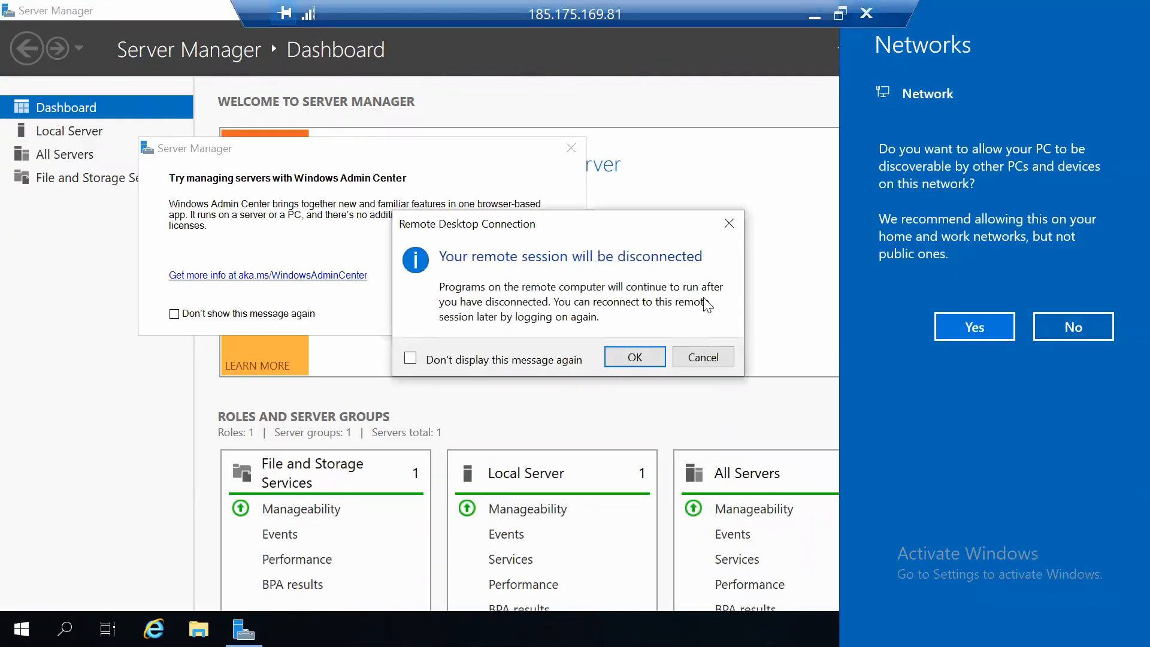
# Step: Disconnect the Windows VM's remote desktop session and close the PuTTY session to the Linux VM
pyautogui.click(632, 355)
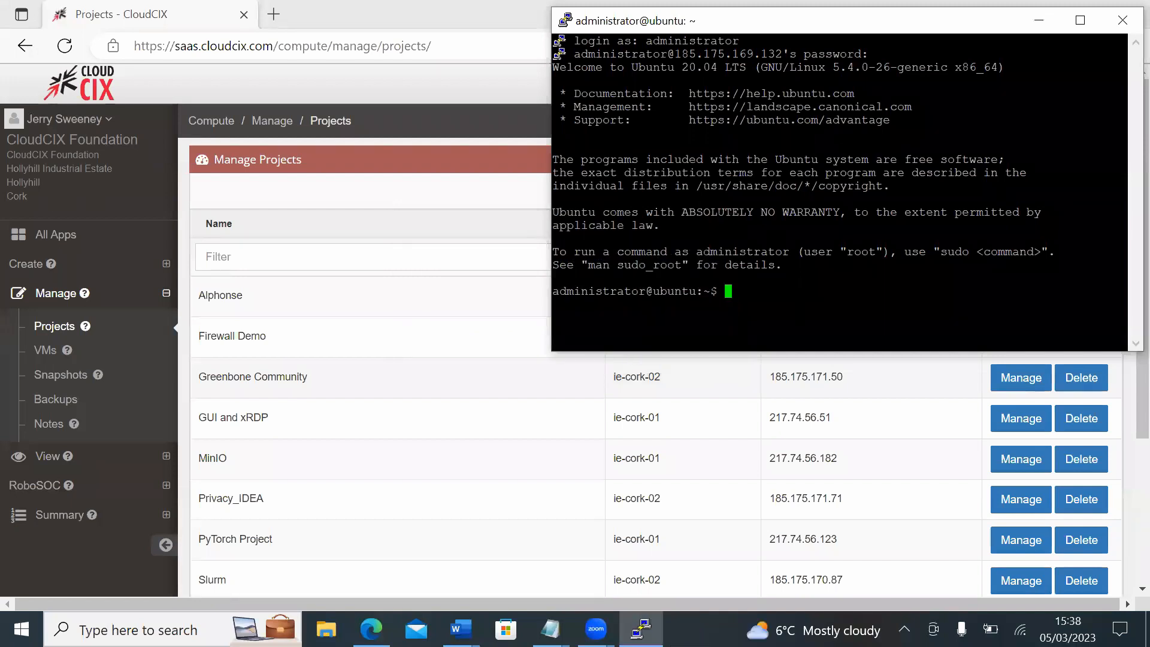
pyautogui.click(1122, 24)
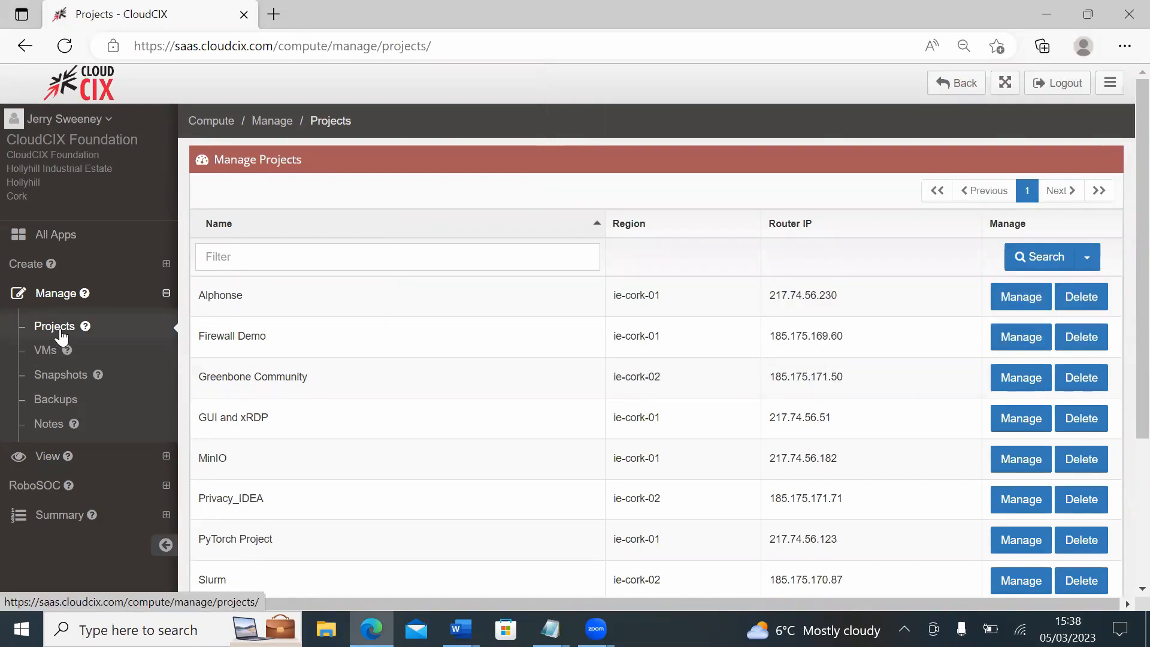
# Step: Reload the projects list in CloudCIX and open the firewall rules of the Firewall Demo project
pyautogui.click(60, 329)
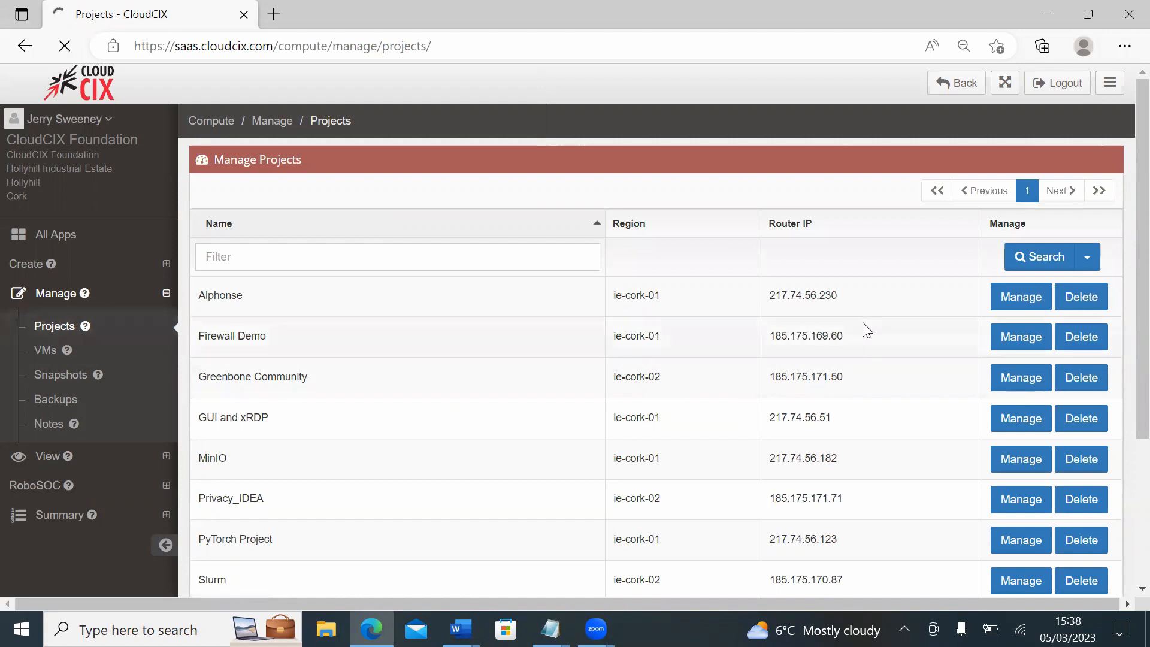
pyautogui.click(1021, 338)
pyautogui.click(892, 206)
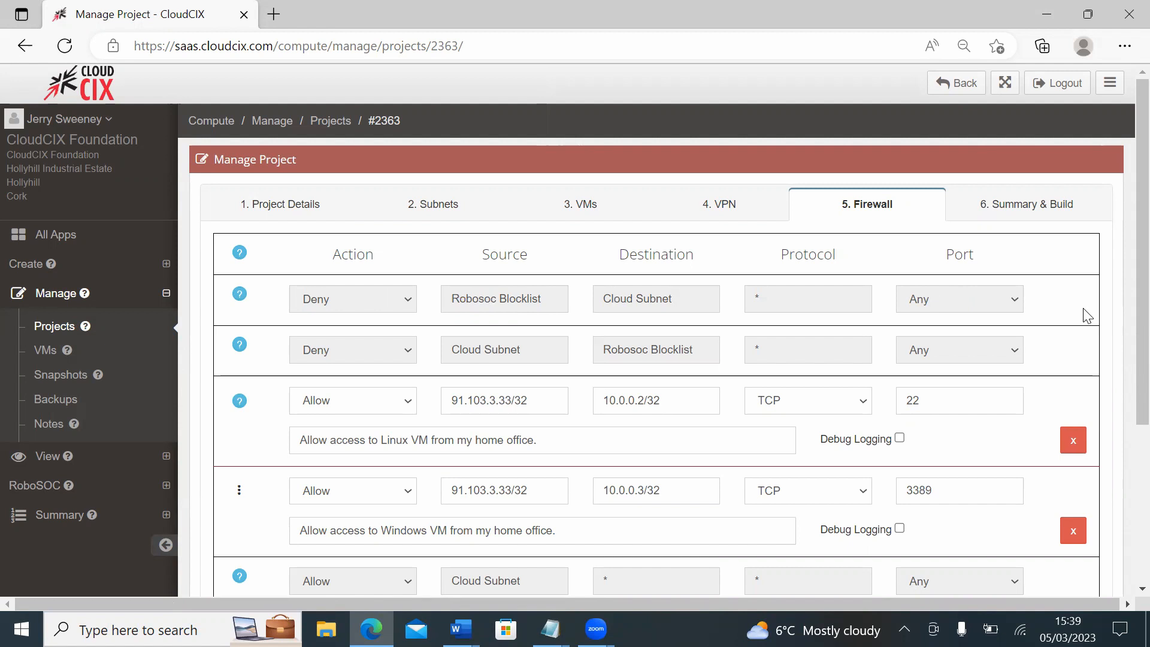
# Step: View the RoboSOC IP blocklist in a new browser tab, and return to the project's firewall rules
pyautogui.click(52, 486)
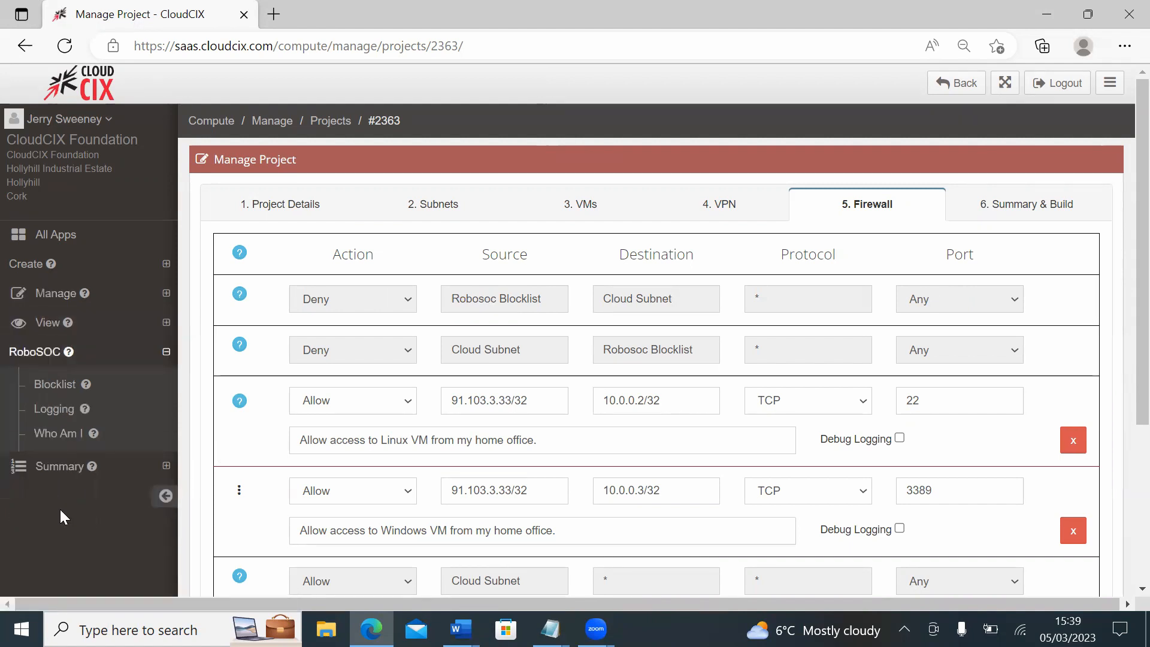
pyautogui.rightClick(60, 394)
pyautogui.click(227, 88)
pyautogui.click(331, 22)
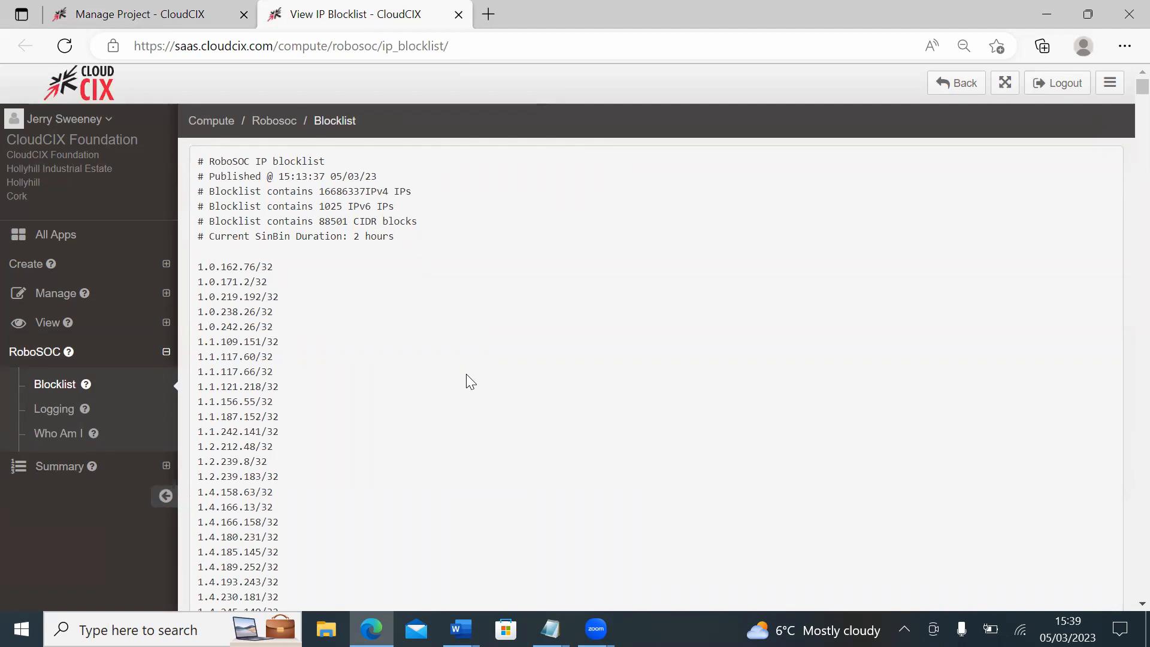
pyautogui.click(160, 27)
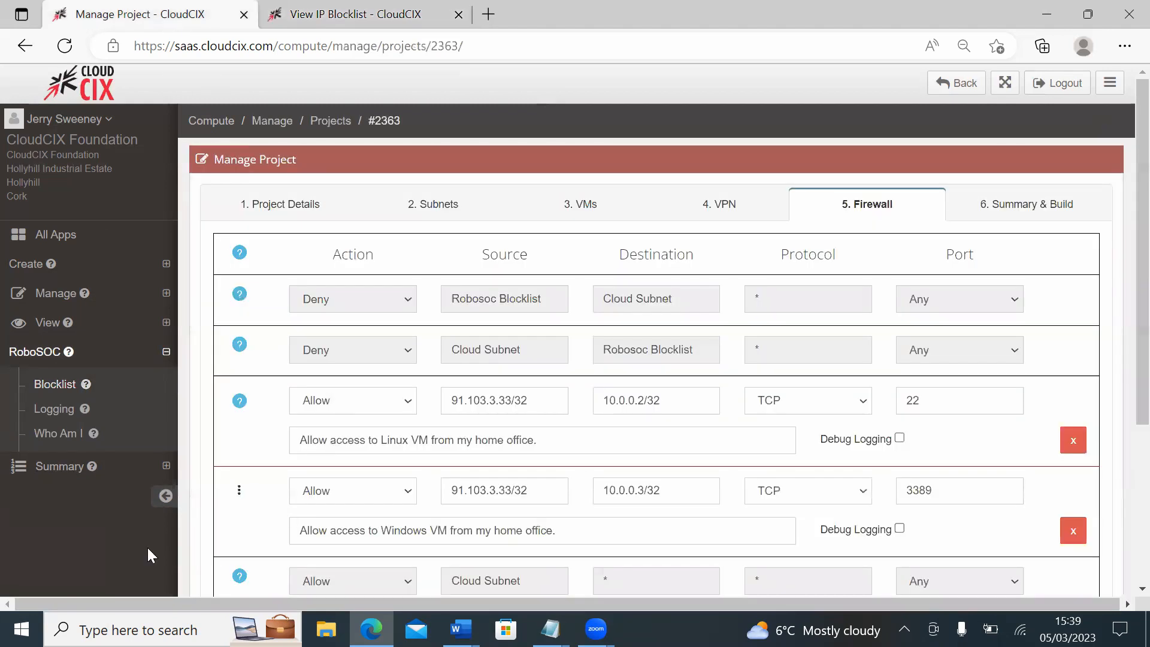